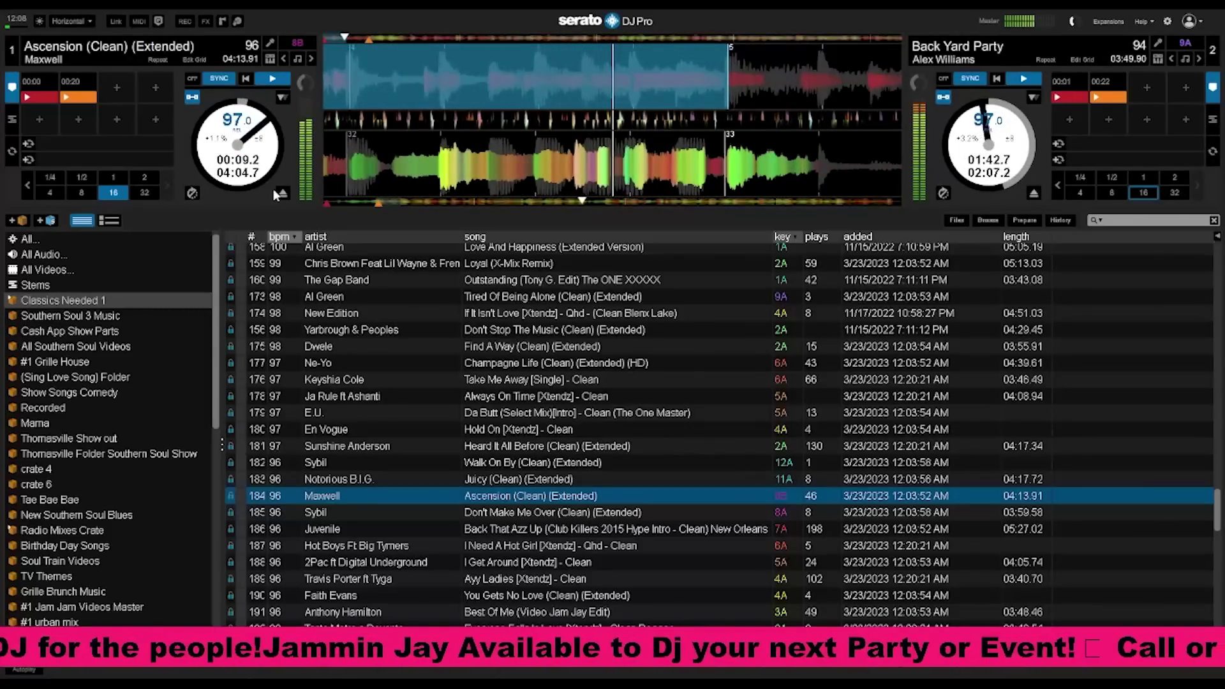
# Extend the Ascension loop on deck 1 to 32 beats, shorten it to 16 beats, and retrigger the track's first cue.
pyautogui.hotkey('shift', 'Left')
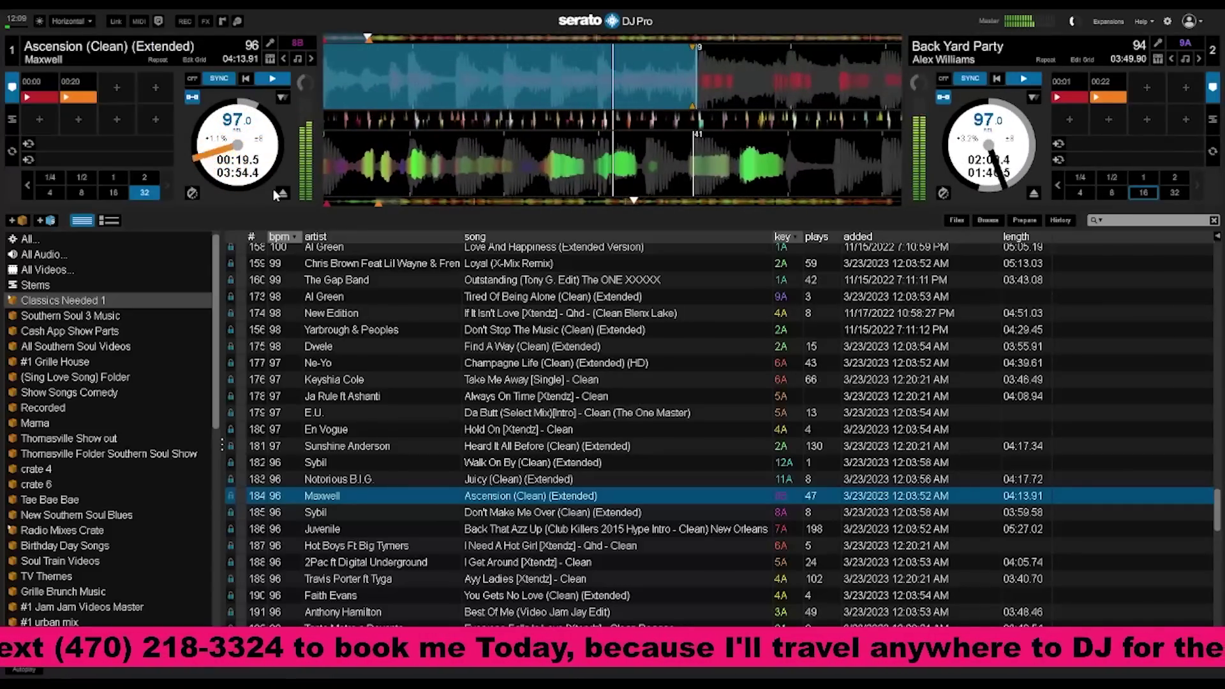
pyautogui.press('1')
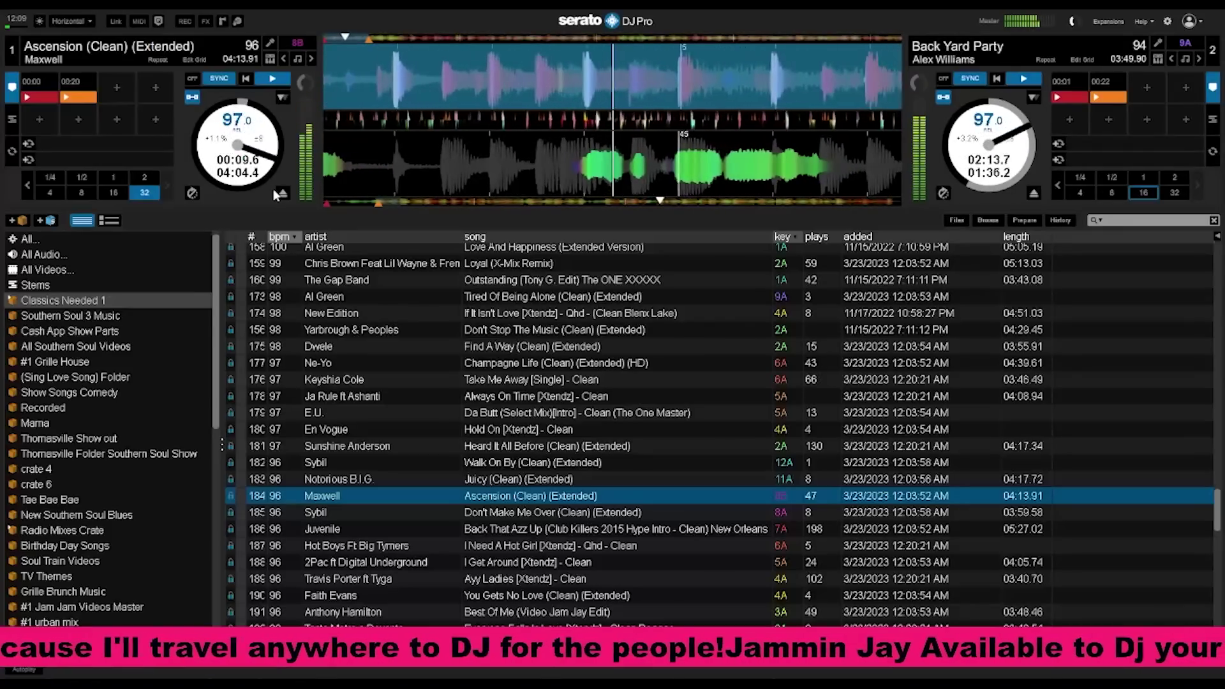
pyautogui.hotkey('alt', '3')
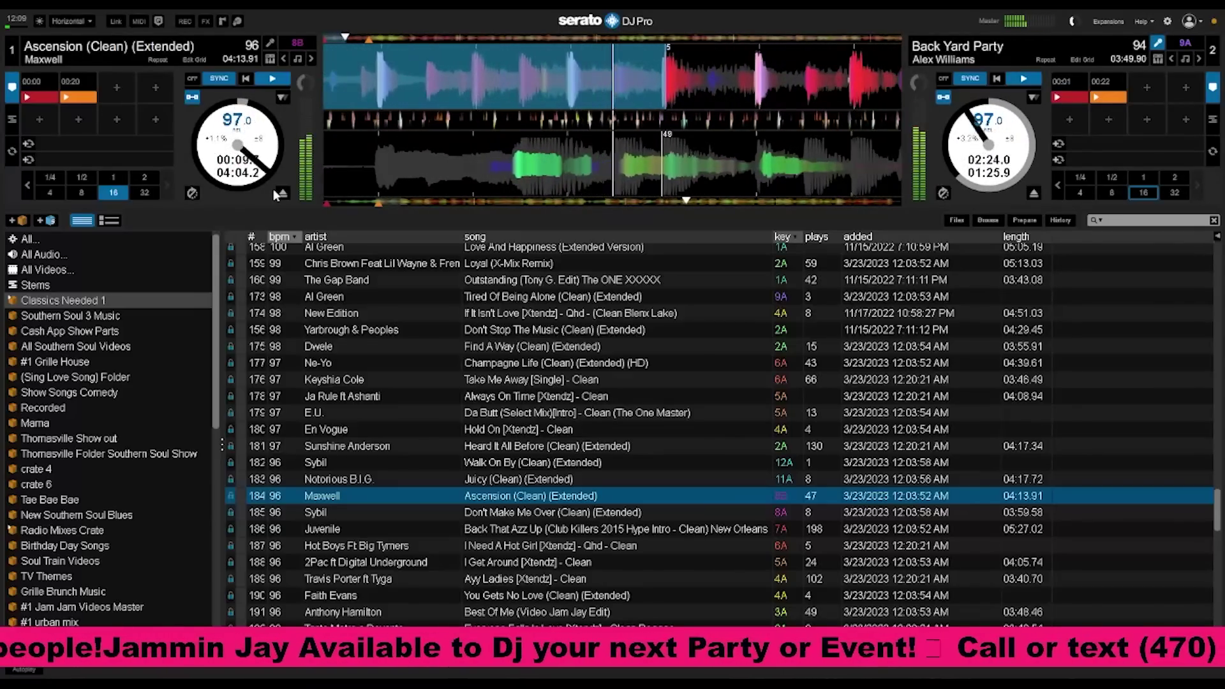
pyautogui.press('1')
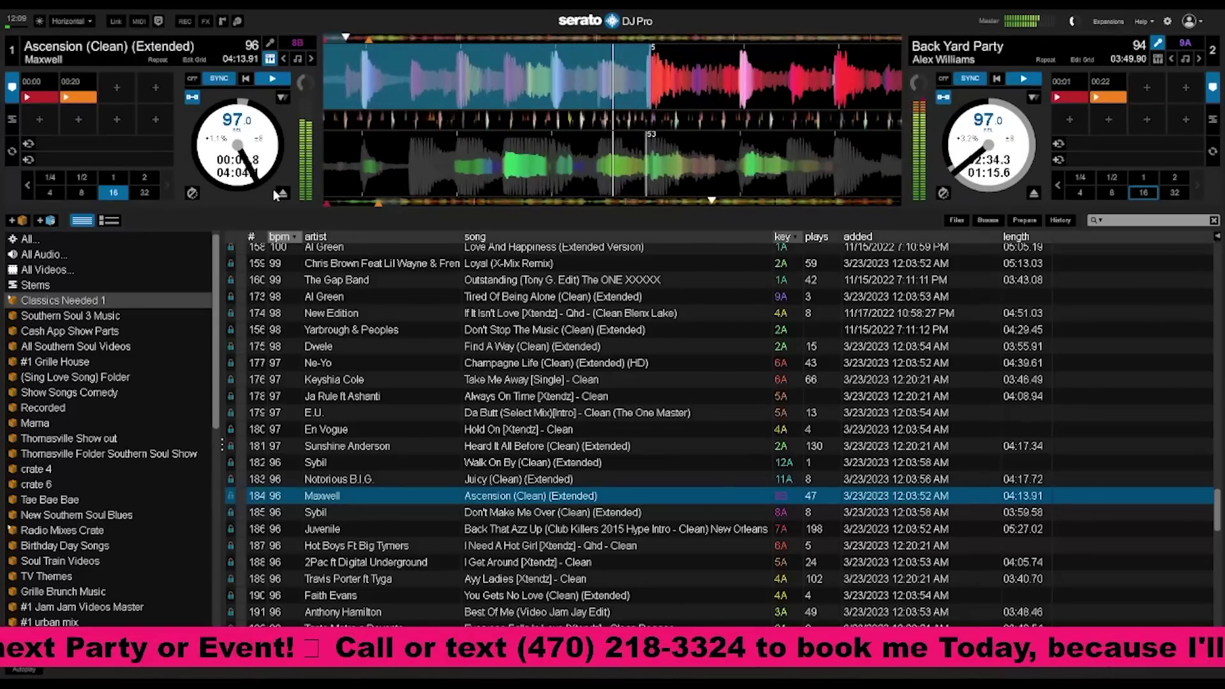
pyautogui.press('1')
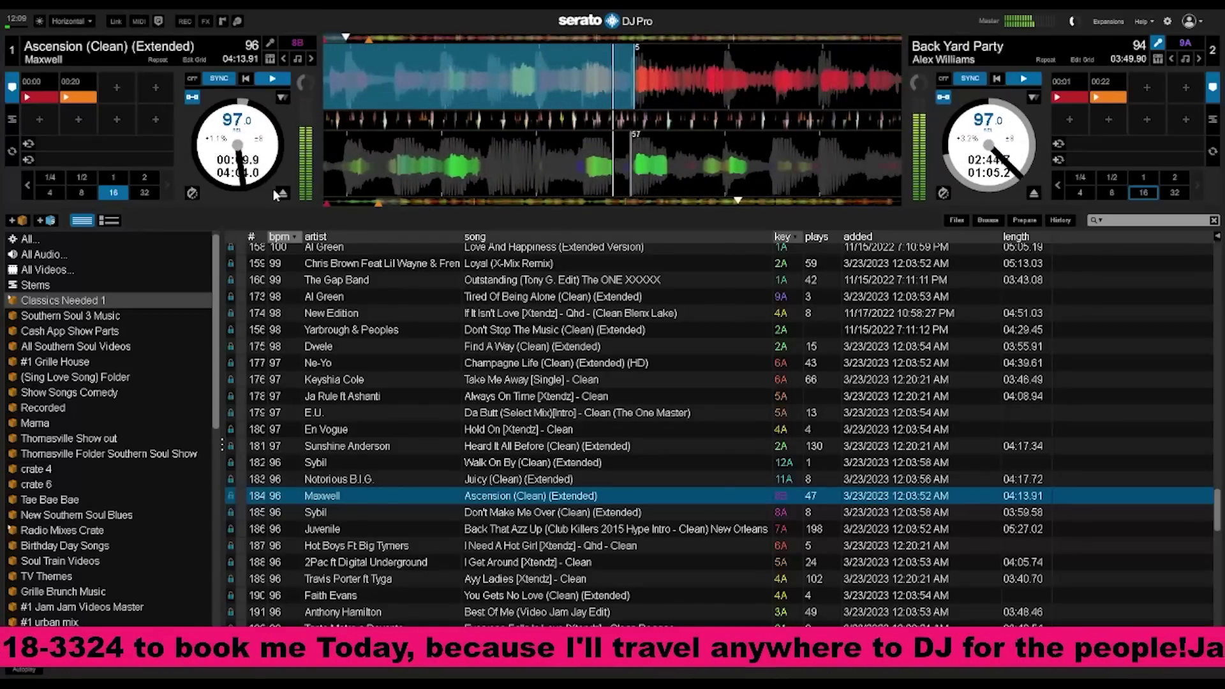
pyautogui.press('1')
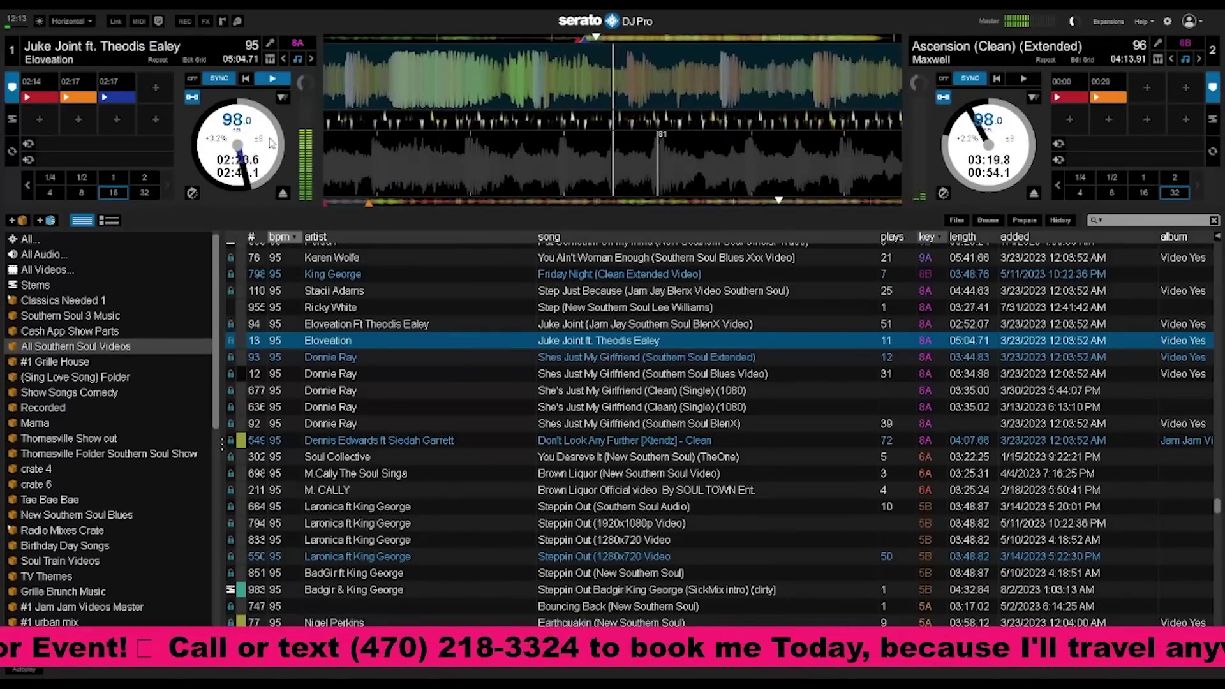
# Duplicate the playing Juke Joint track from deck 1 onto deck 2 and pause deck 1.
pyautogui.moveTo(271, 144); pyautogui.dragTo(975, 183)
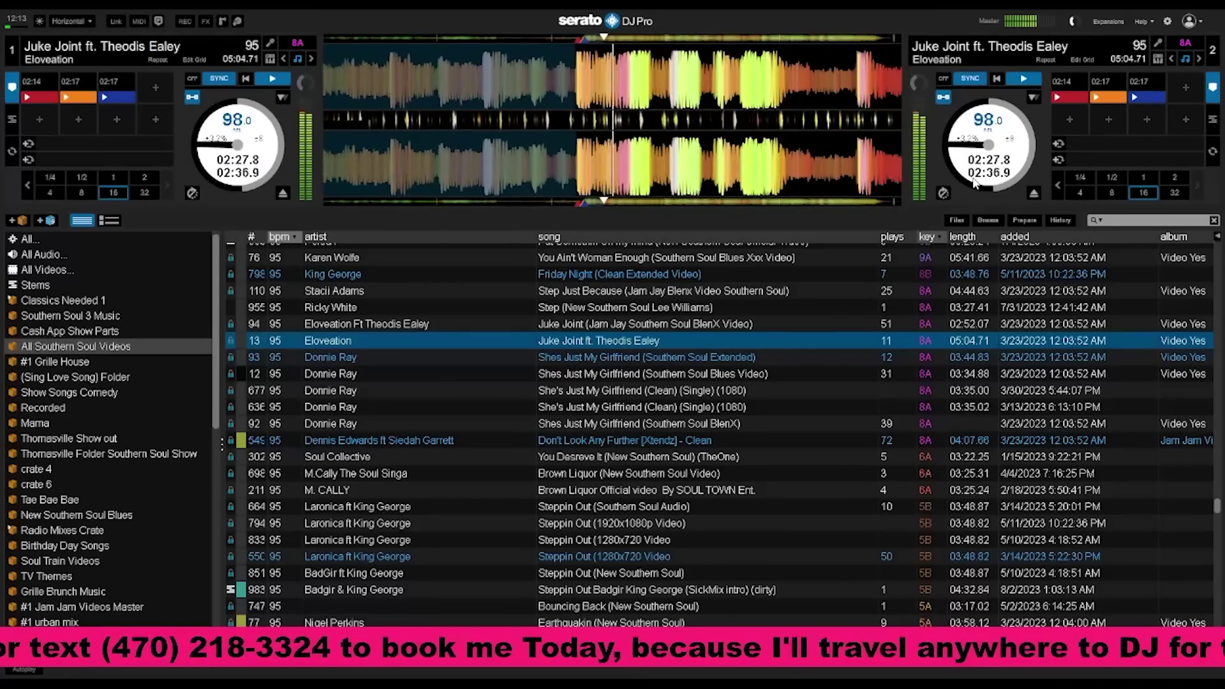
pyautogui.press('w')
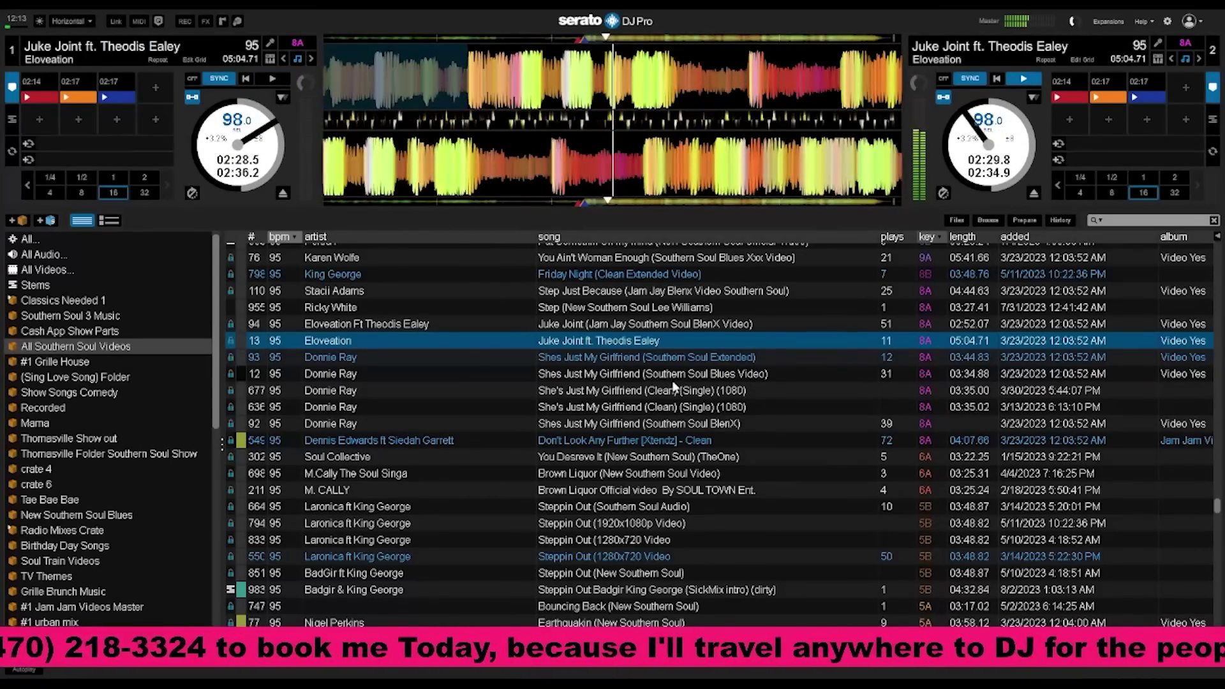
# Copy Juke Joint back onto deck 1 and load King George's Friday Night (Clean Extended Video) onto deck 2.
pyautogui.scroll(2, 671, 383)
pyautogui.click(633, 313)
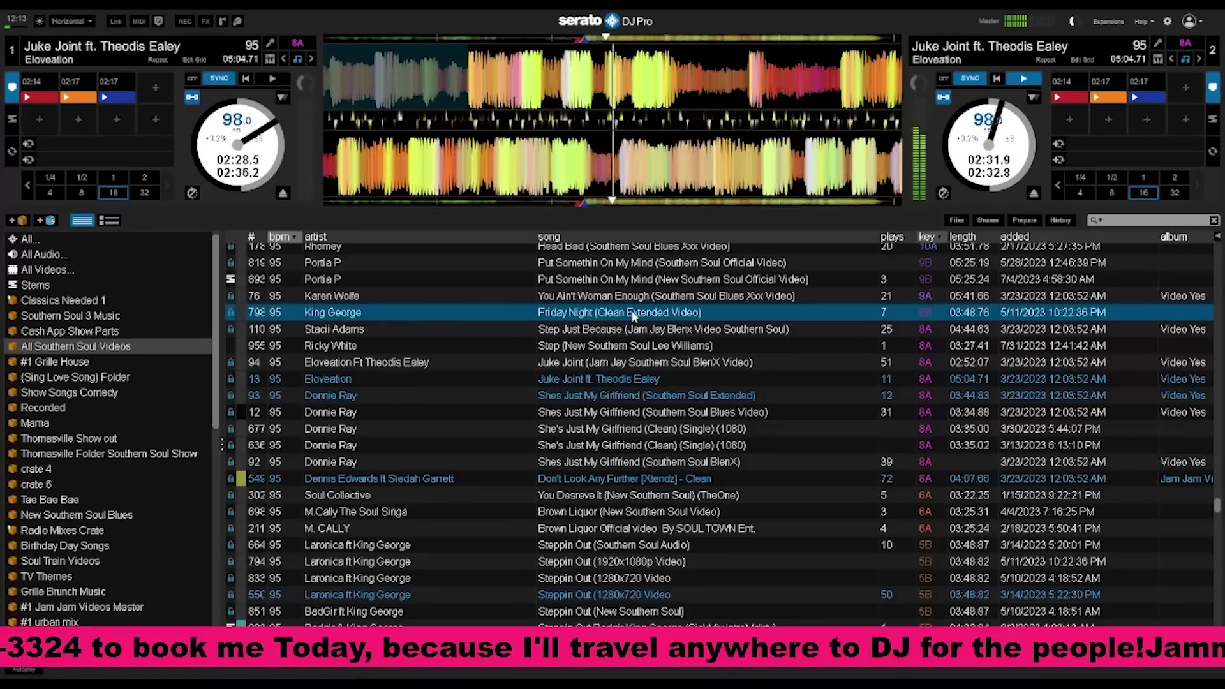
pyautogui.moveTo(634, 315); pyautogui.dragTo(230, 161)
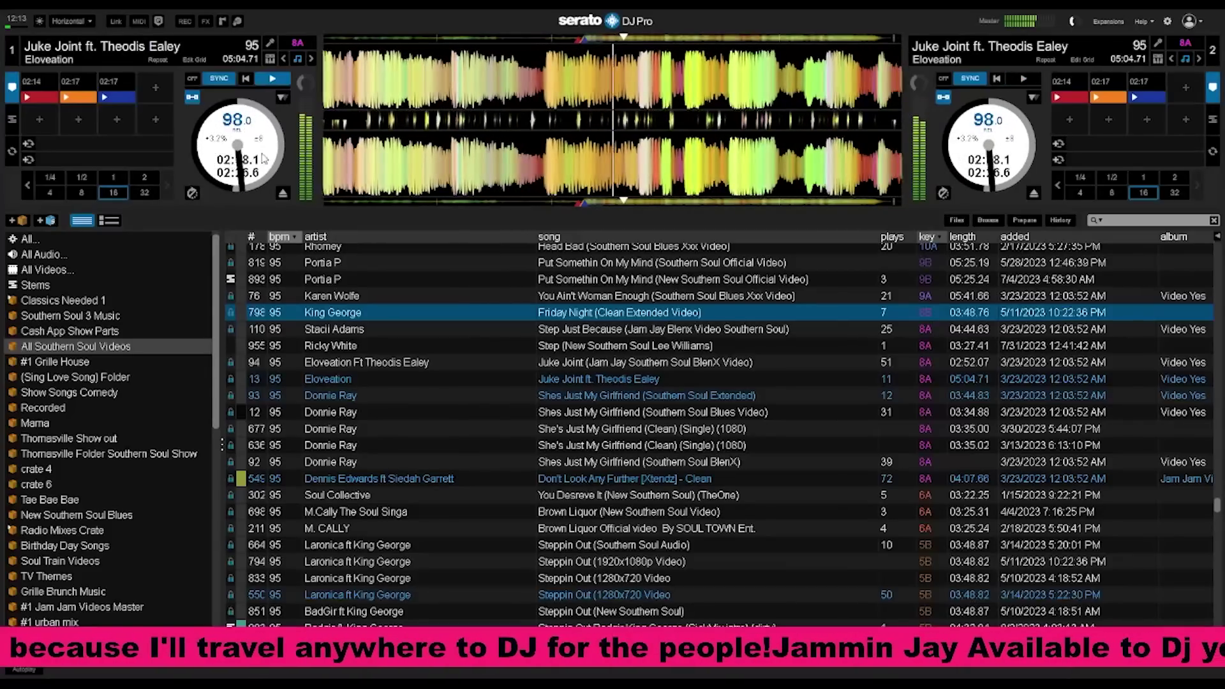
pyautogui.click(1009, 160)
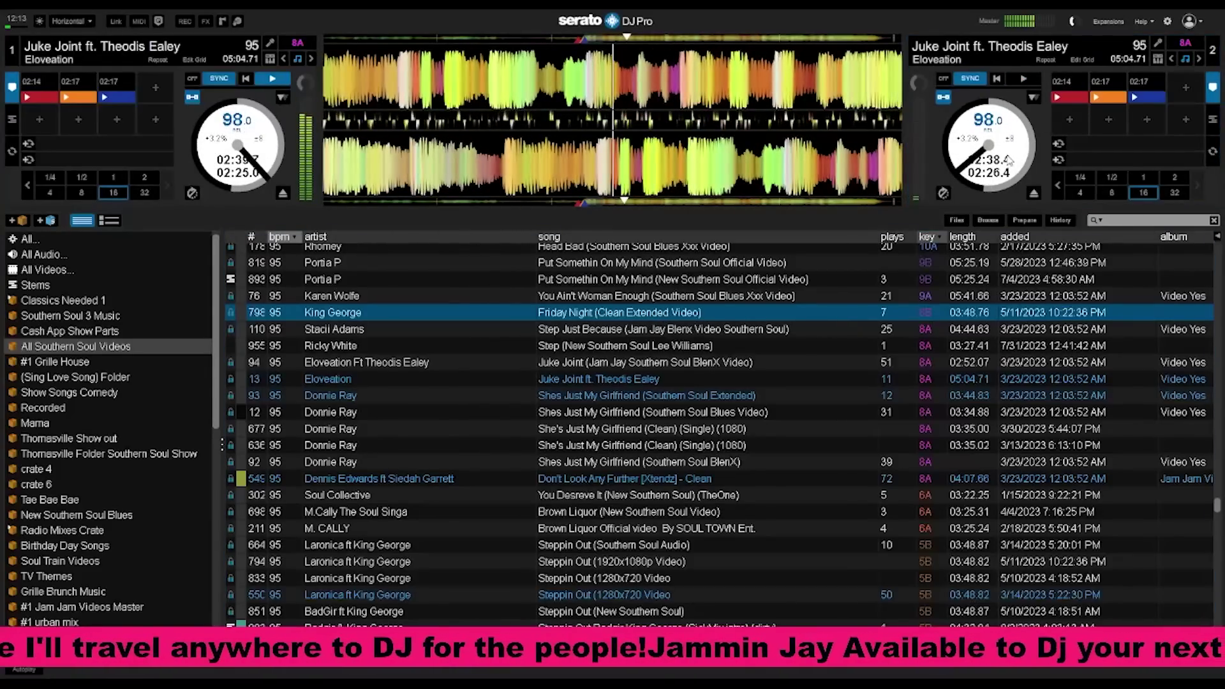
pyautogui.hotkey('shift', 'Right')
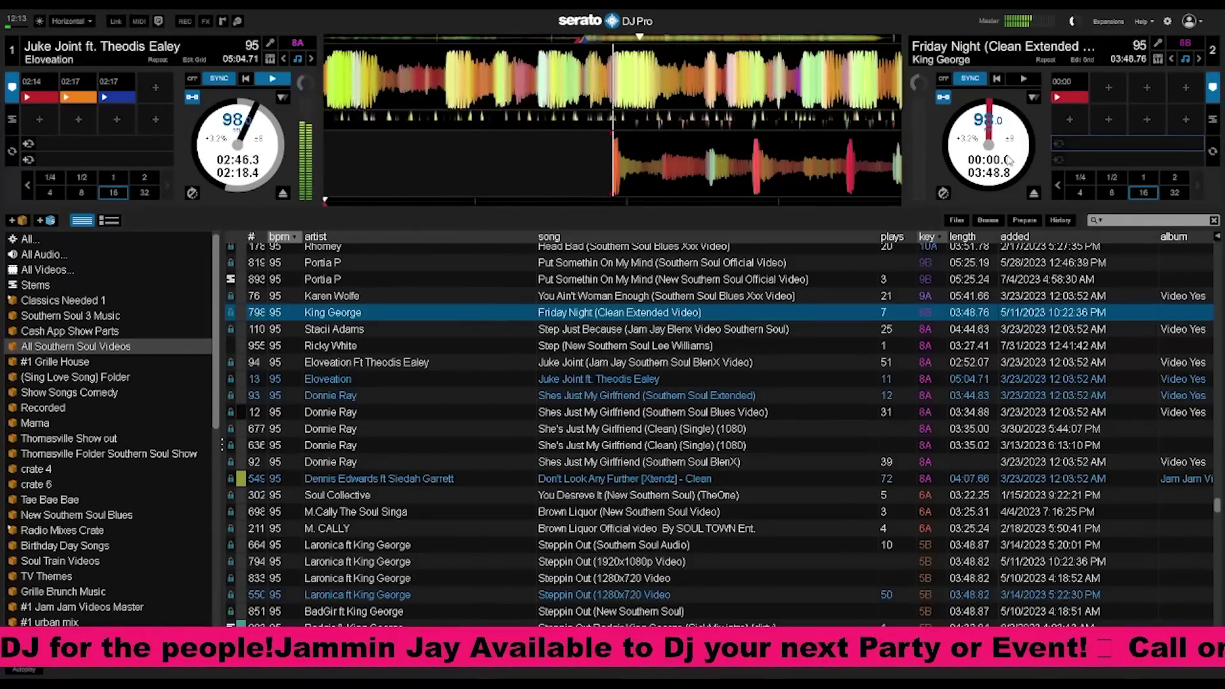
# Search the whole music library for "king frid".
pyautogui.click(29, 238)
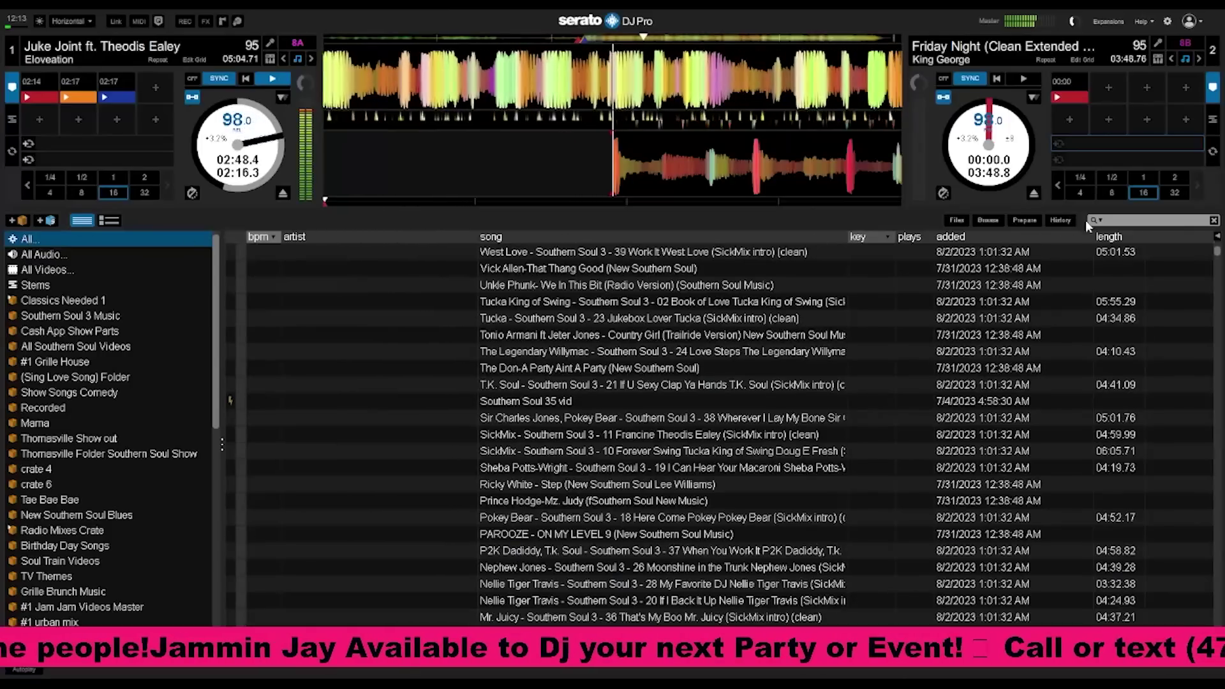
pyautogui.click(1139, 221)
pyautogui.write('k')
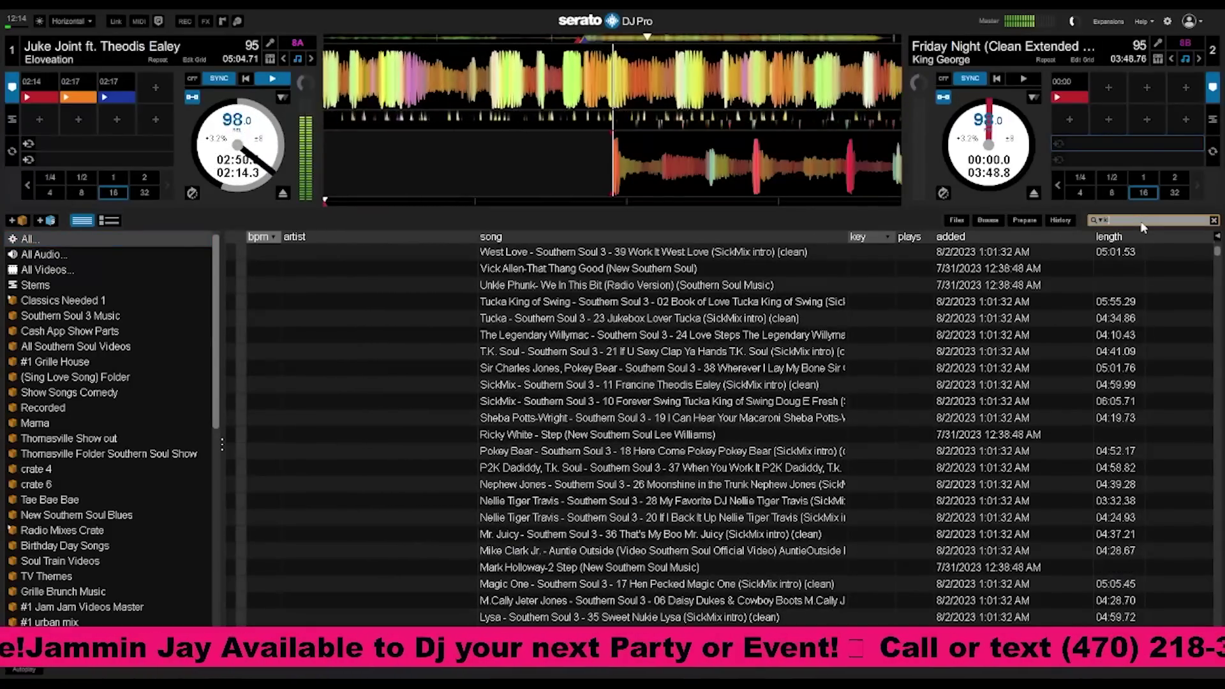
pyautogui.write('ing frid')
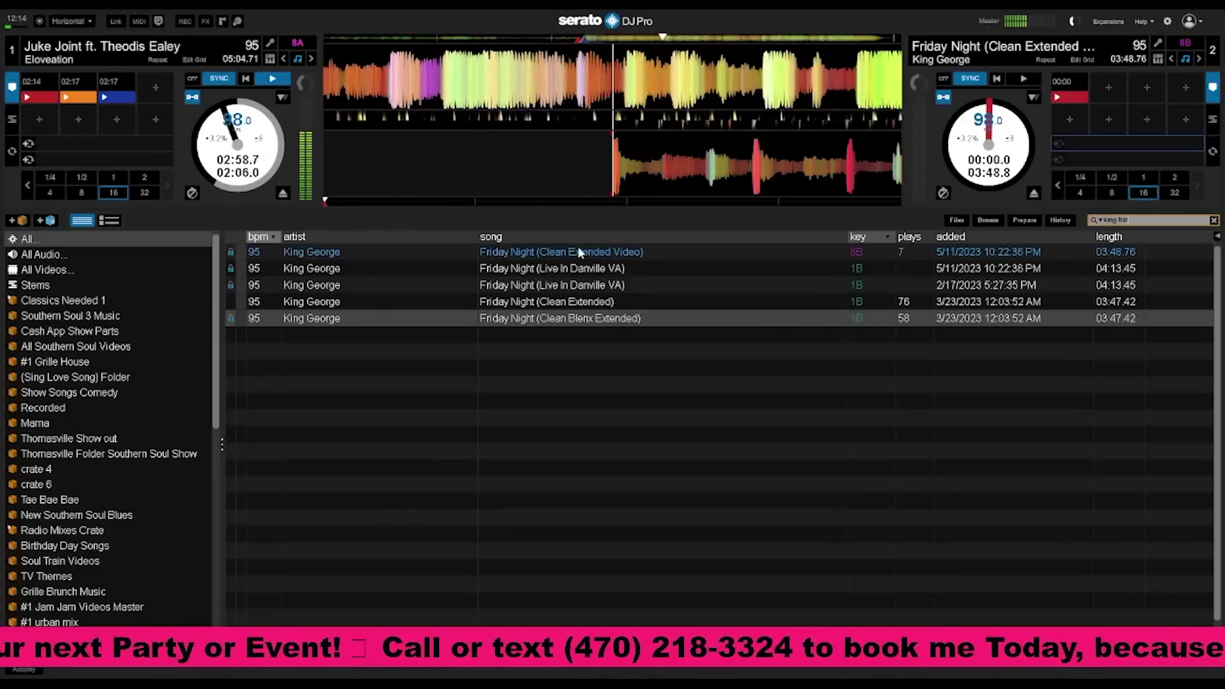
# Load King George's Friday Night (Clean Extended) onto deck 2 and start playing it.
pyautogui.moveTo(580, 253); pyautogui.dragTo(1029, 148)
pyautogui.click(567, 319)
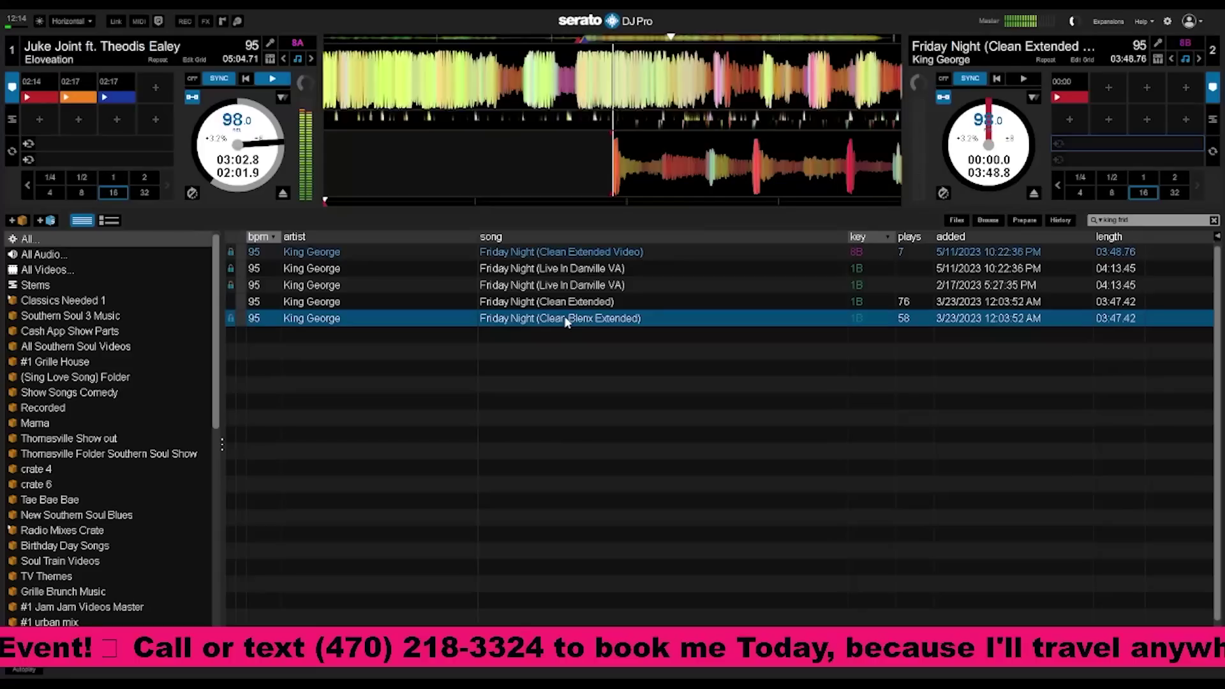
pyautogui.moveTo(567, 302); pyautogui.dragTo(1004, 165)
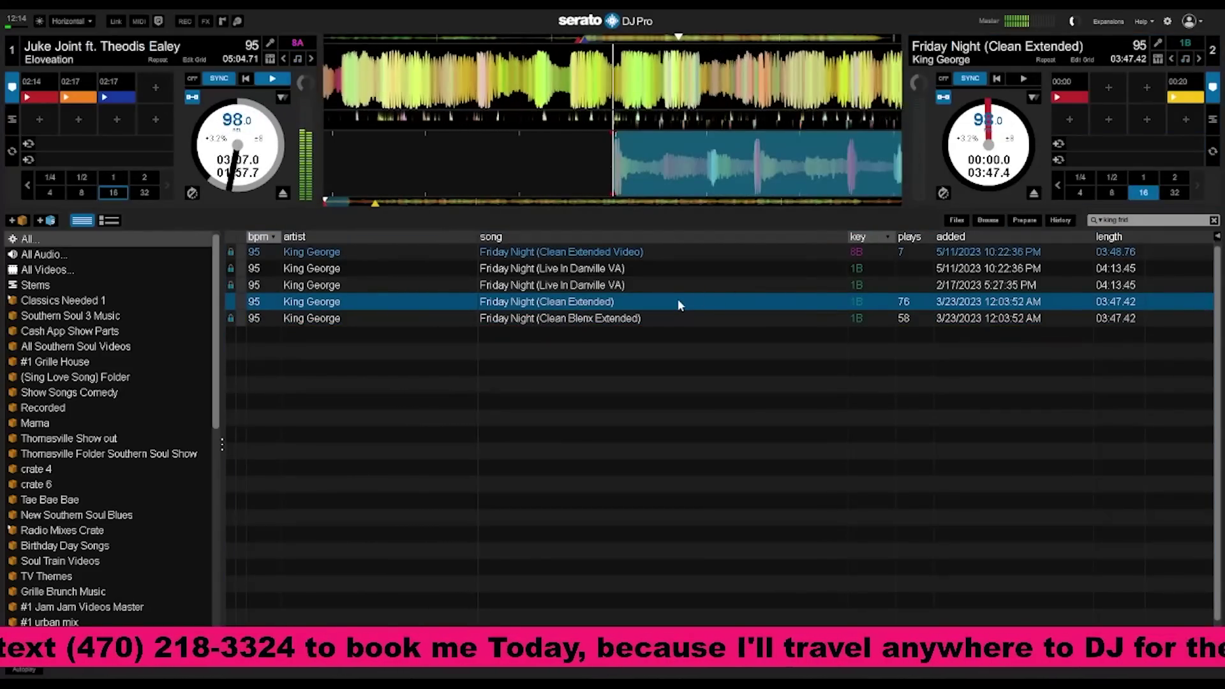
pyautogui.press('s')
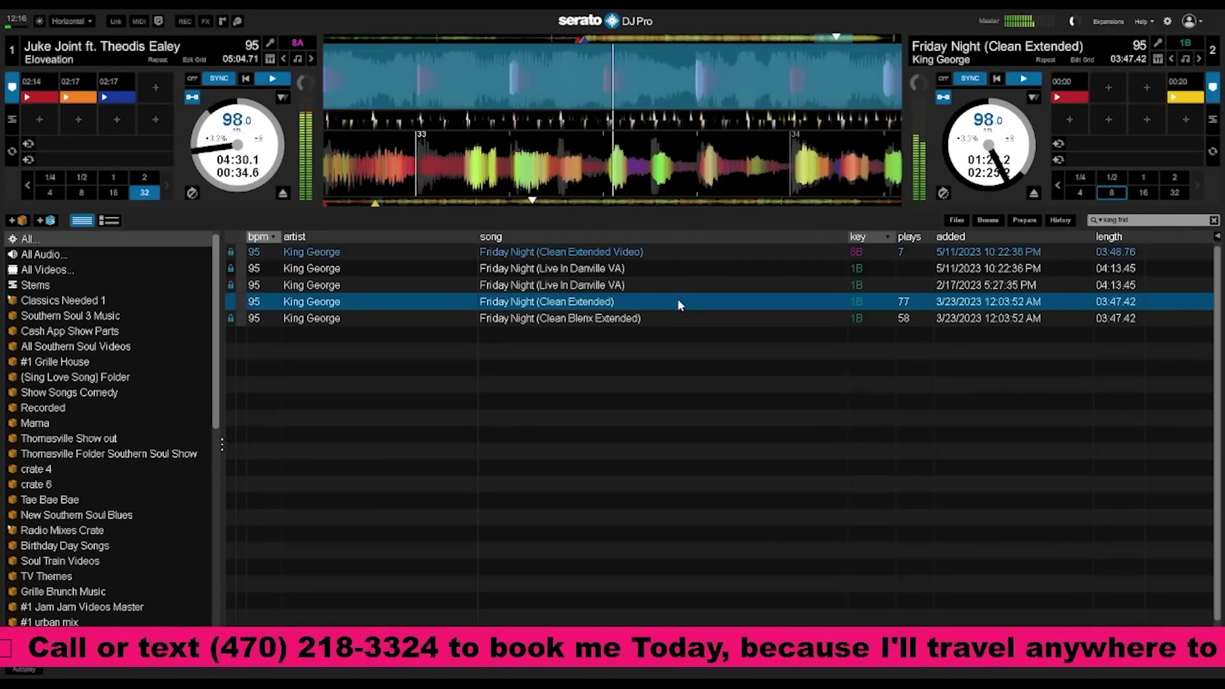
# Clear the library search and return to the All Southern Soul Videos crate.
pyautogui.click(1215, 220)
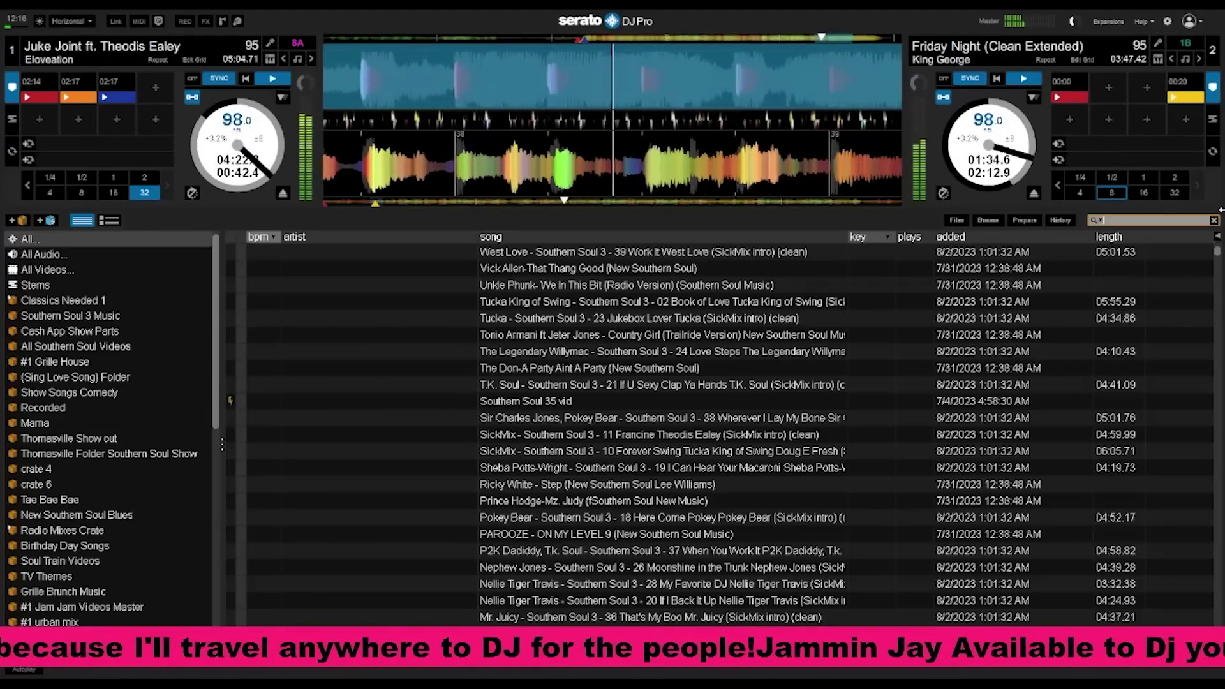
pyautogui.click(84, 346)
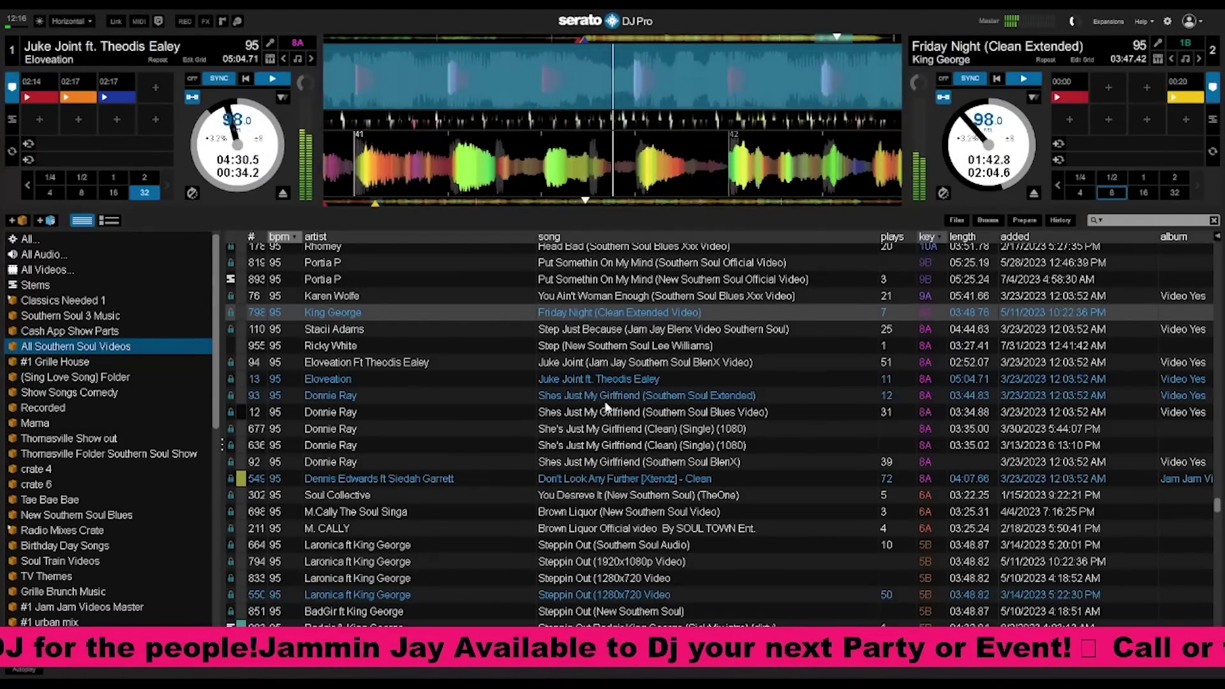
# Find Calvin Richardson's Hearsay (Clean) (Single) (HD) among the 96 BPM songs, load it onto deck 1 and start playing it.
pyautogui.scroll(5, 626, 389)
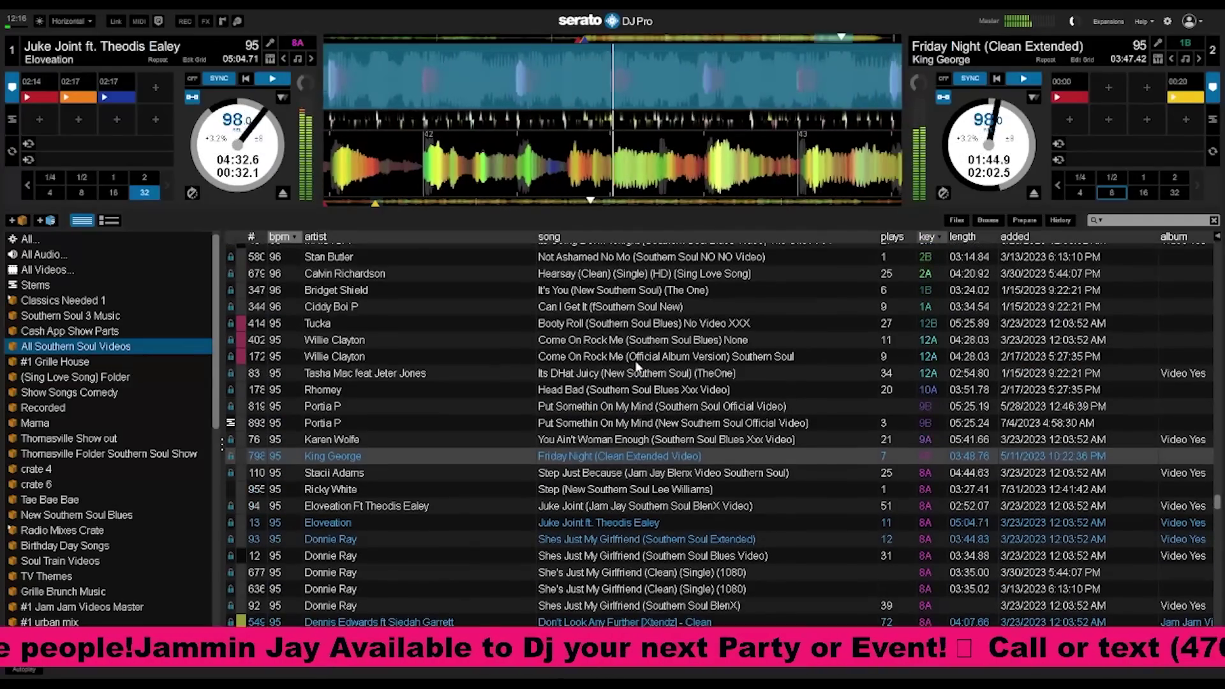
pyautogui.scroll(-6, 640, 352)
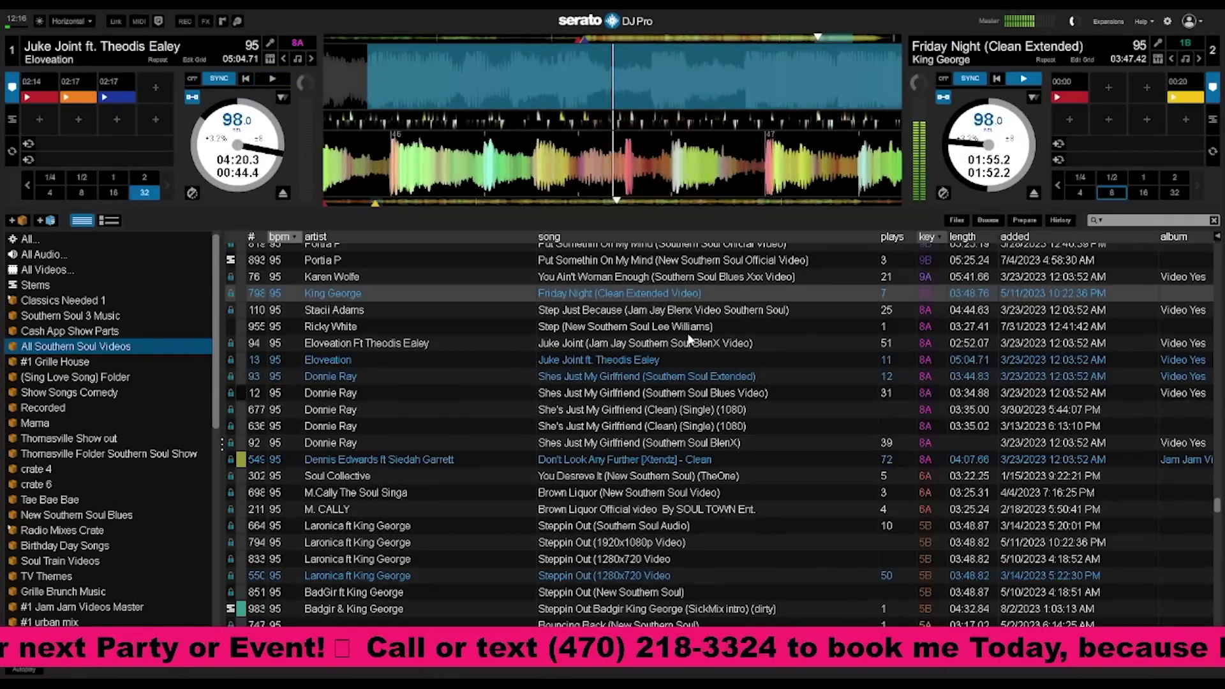
pyautogui.scroll(3, 683, 339)
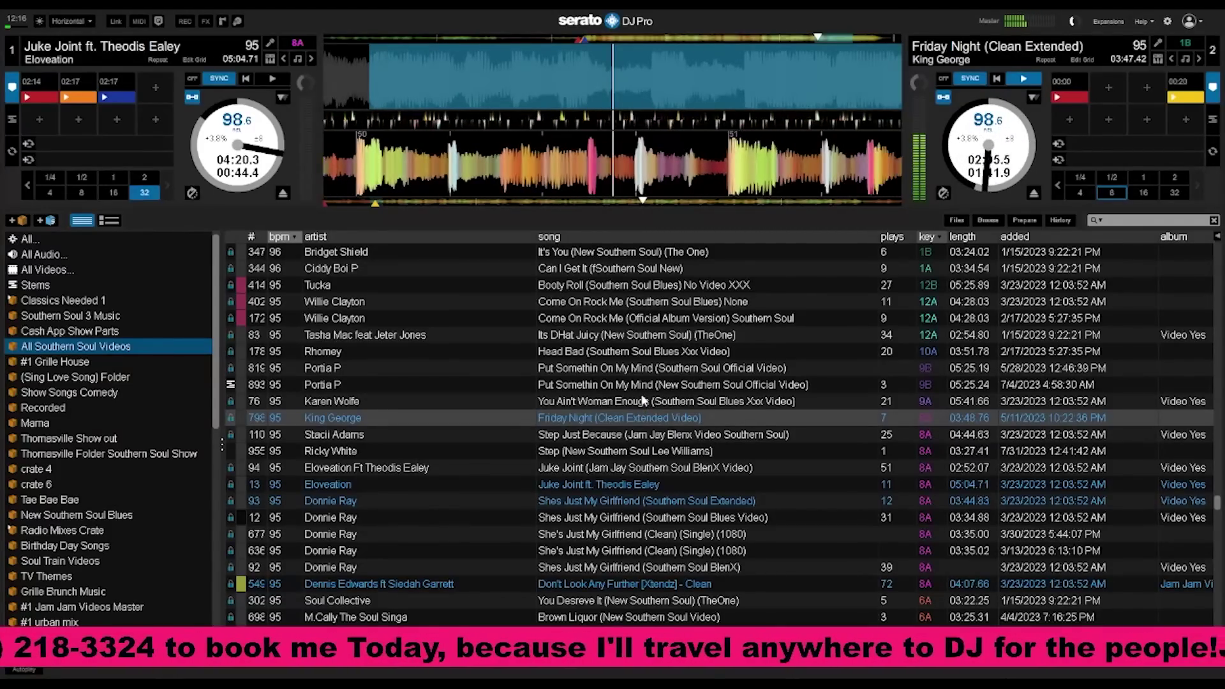
pyautogui.scroll(1, 643, 401)
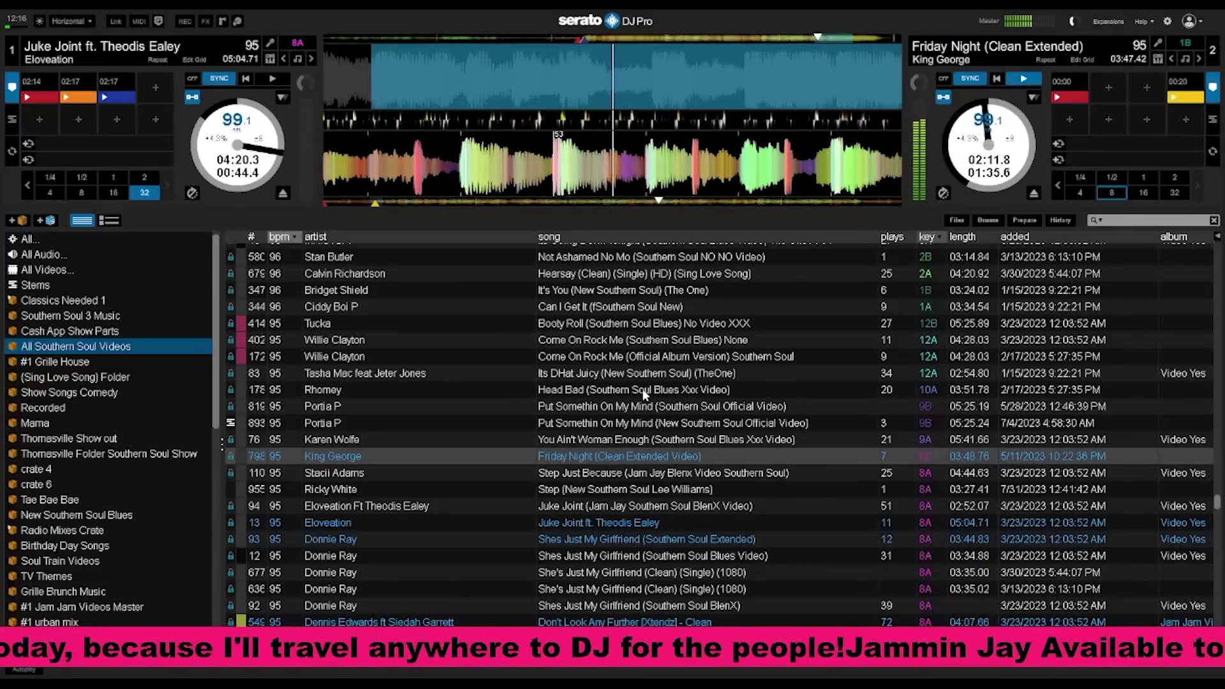
pyautogui.scroll(4, 646, 393)
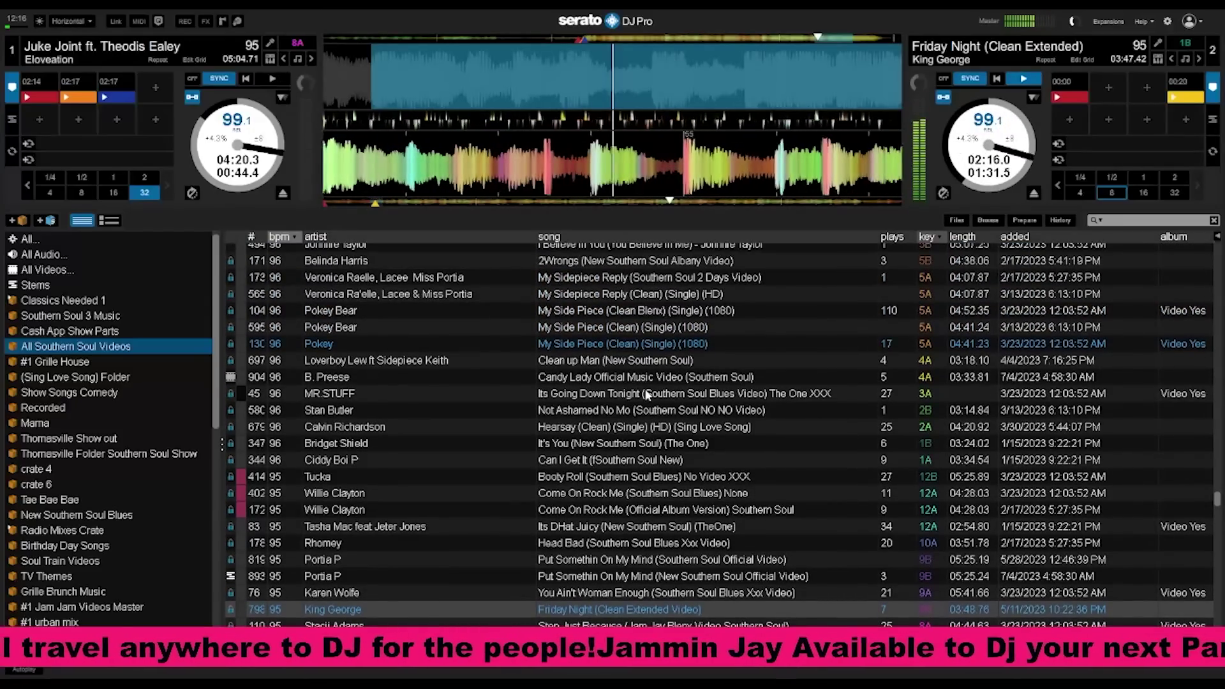
pyautogui.click(641, 427)
pyautogui.scroll(1, 641, 427)
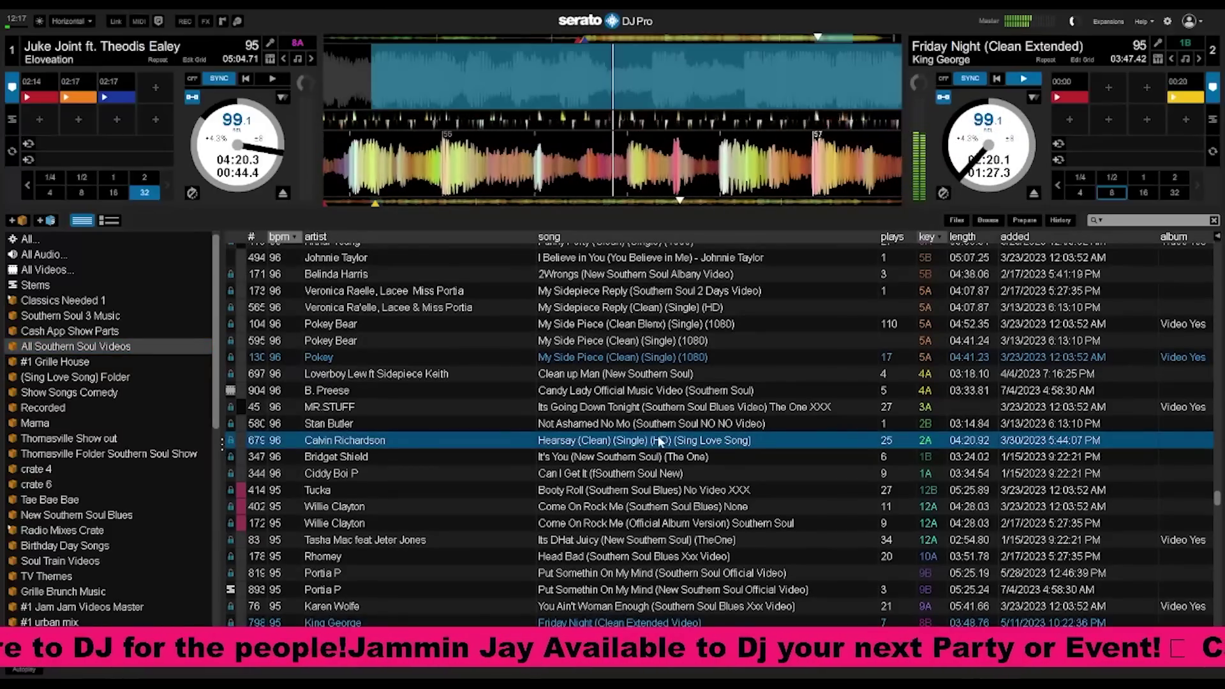
pyautogui.moveTo(636, 440); pyautogui.dragTo(235, 163)
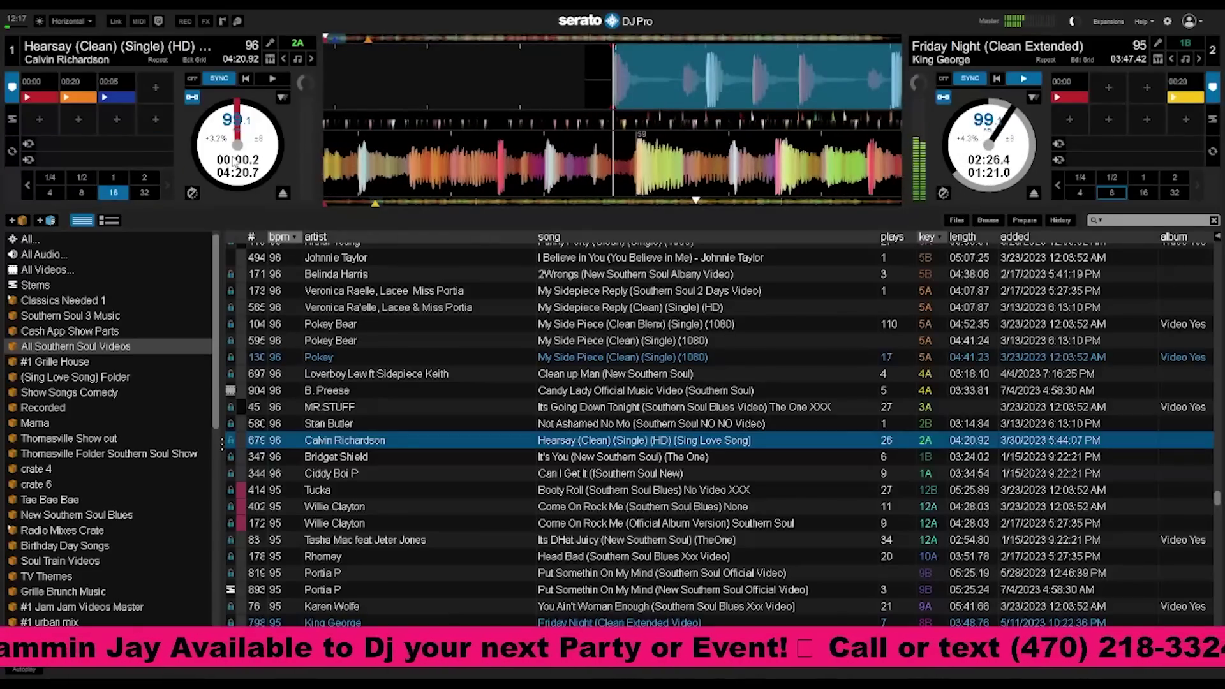
pyautogui.press('w')
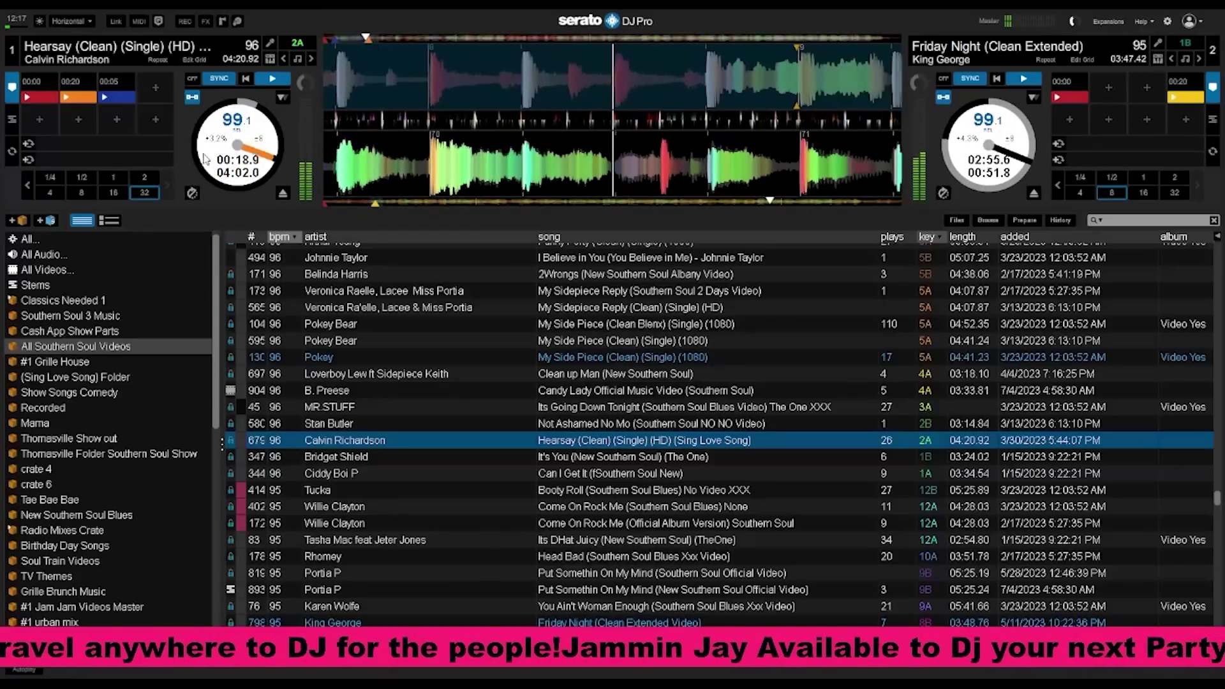
# Loop Hearsay on deck 1 for 32 beats, shorten the loop to 16 and 8 beats, and release it.
pyautogui.hotkey('alt', '5')
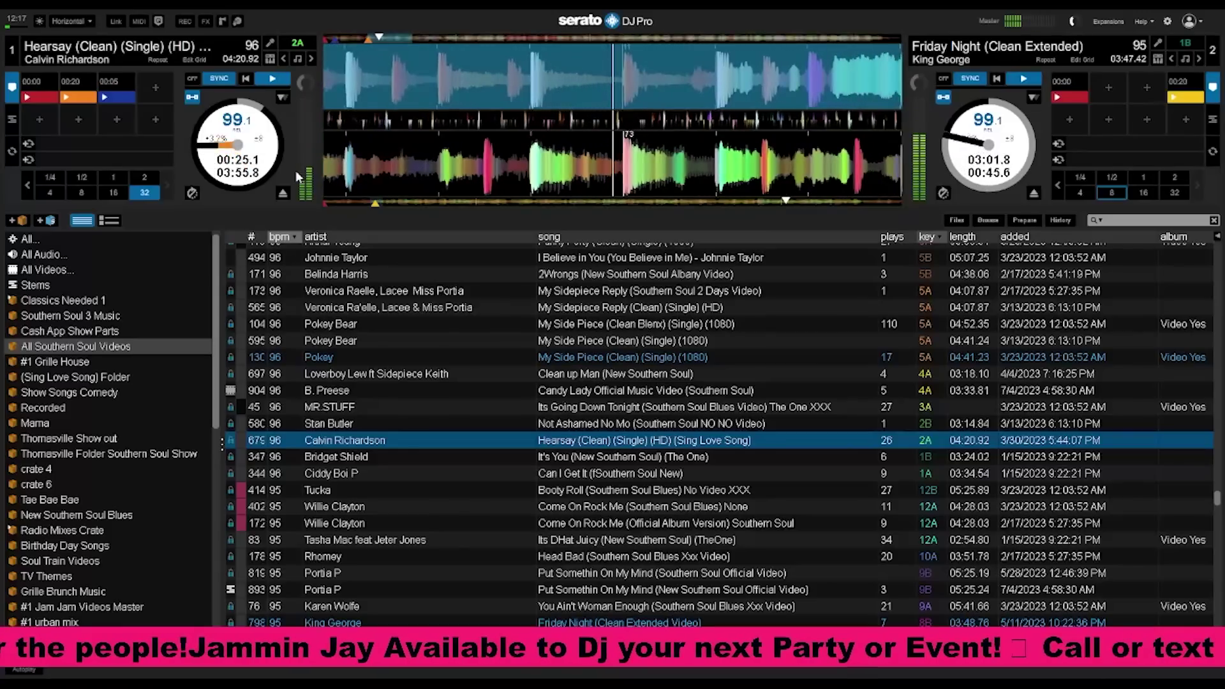
pyautogui.hotkey('alt', '4')
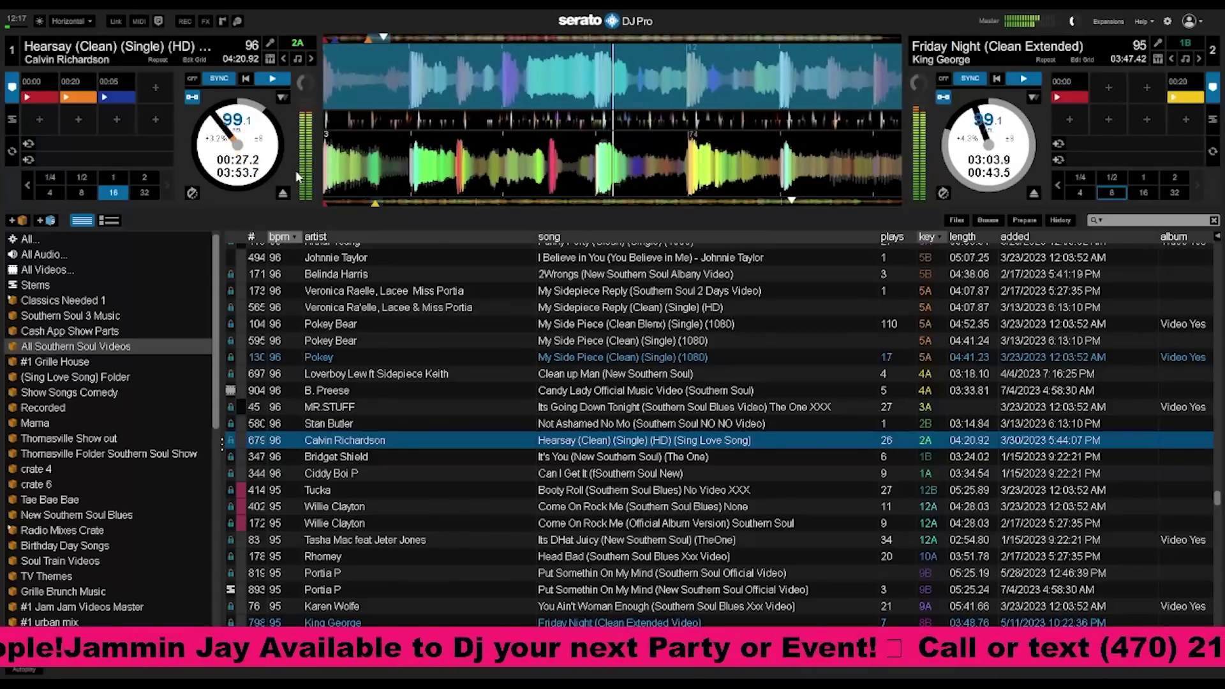
pyautogui.hotkey('alt', '3')
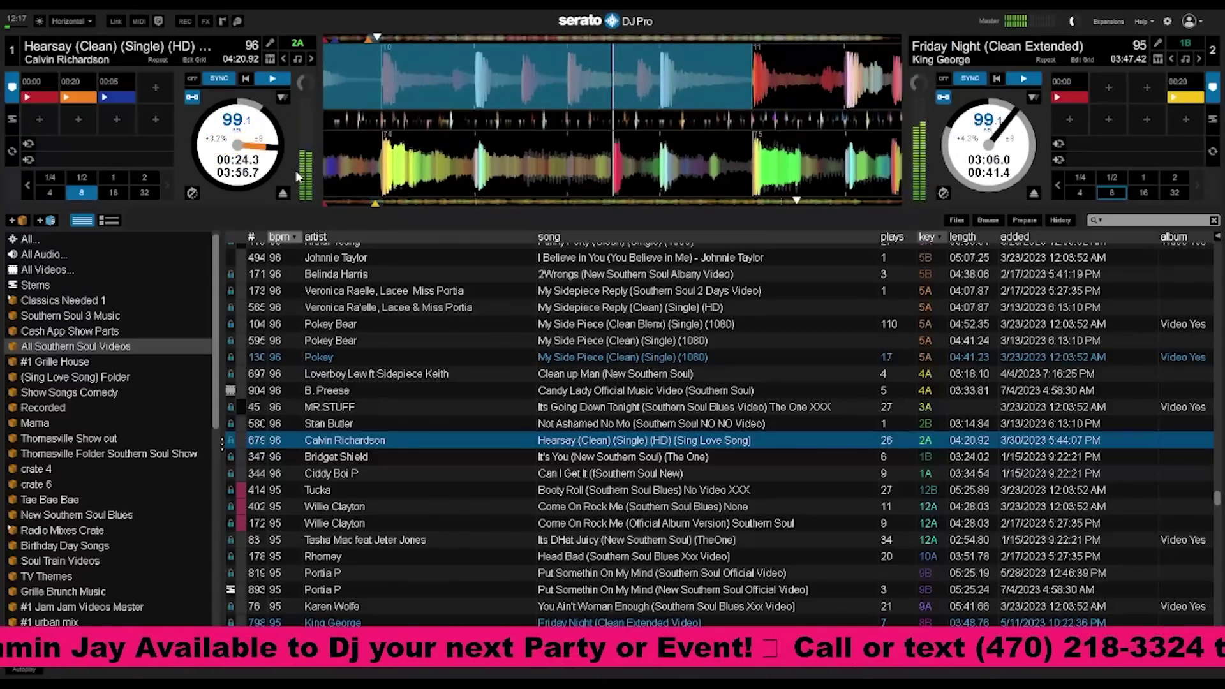
pyautogui.hotkey('alt', '3')
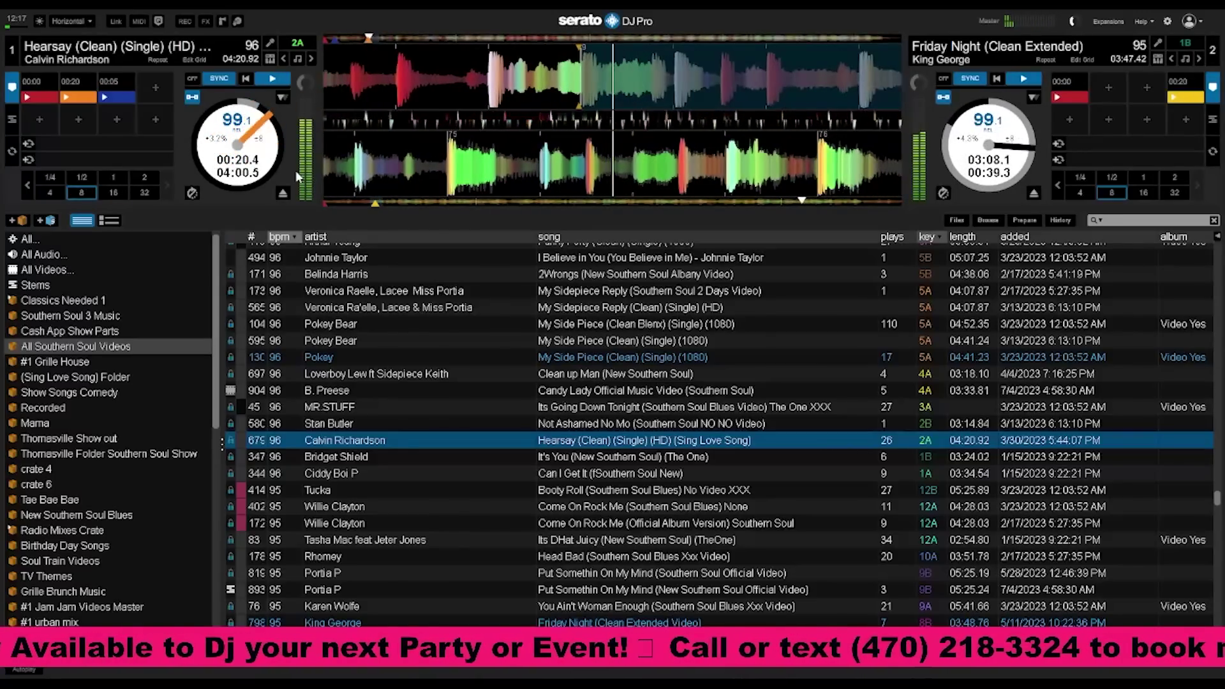
pyautogui.hotkey('alt', '3')
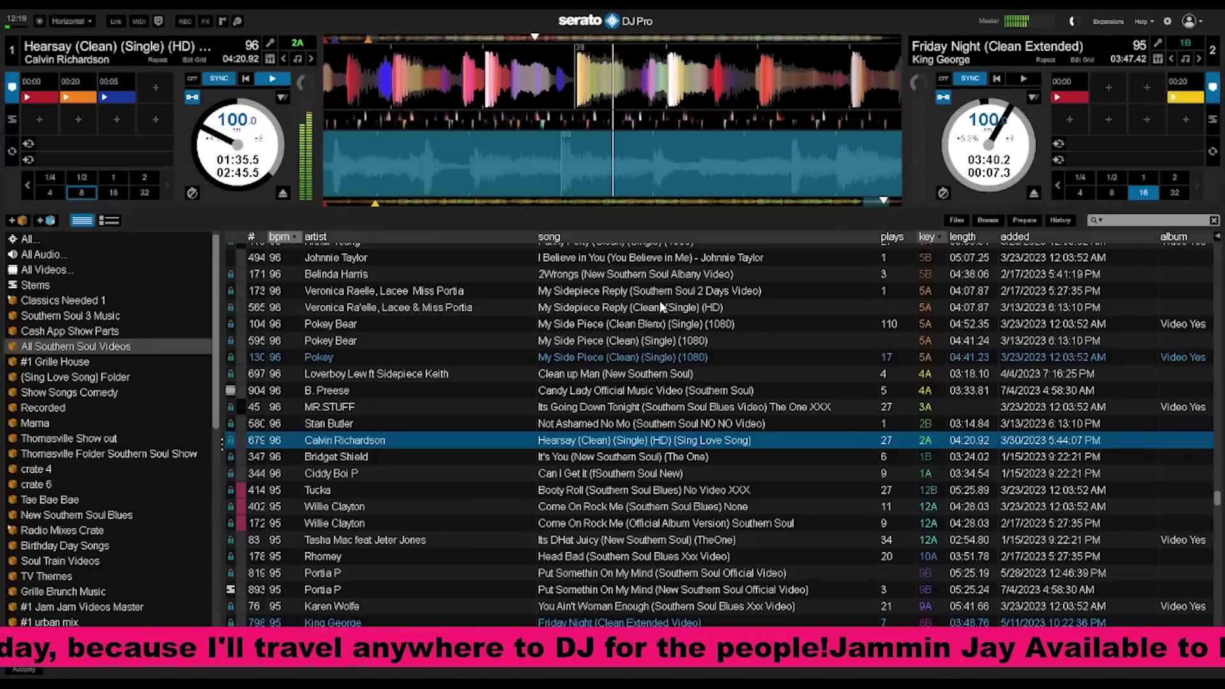
# Find Stan Butler's Not Ashamed No Mo among the 96 BPM songs and load it onto deck 2.
pyautogui.click(645, 423)
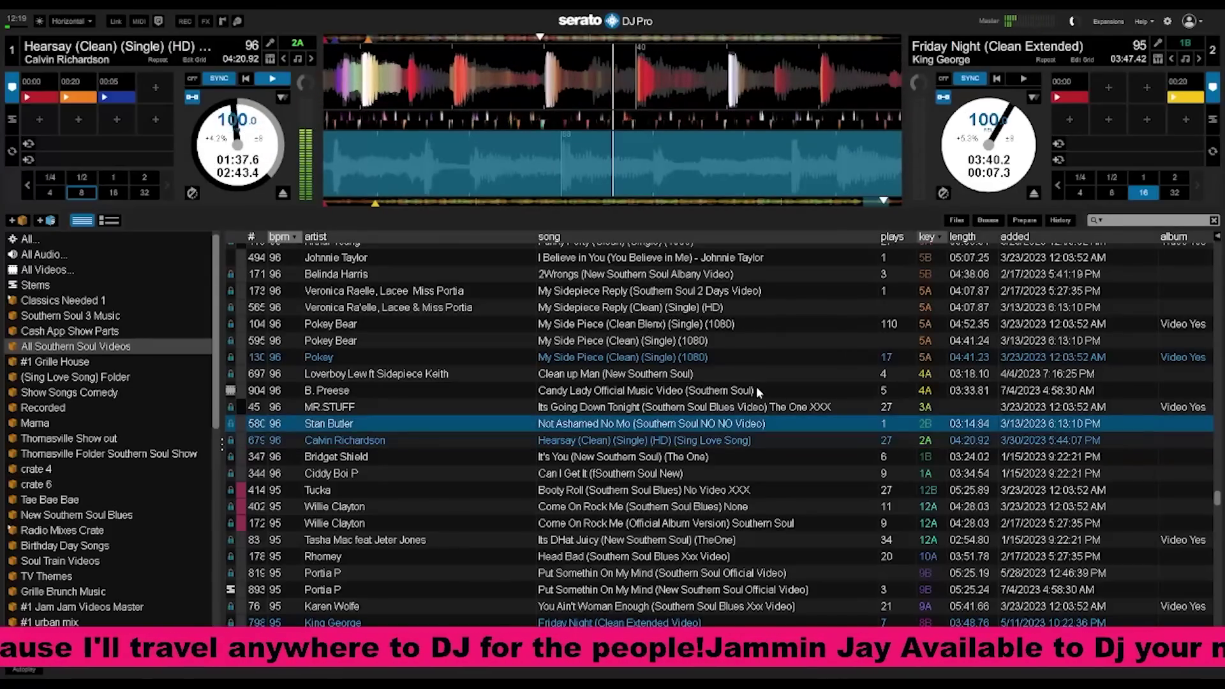
pyautogui.scroll(3, 756, 386)
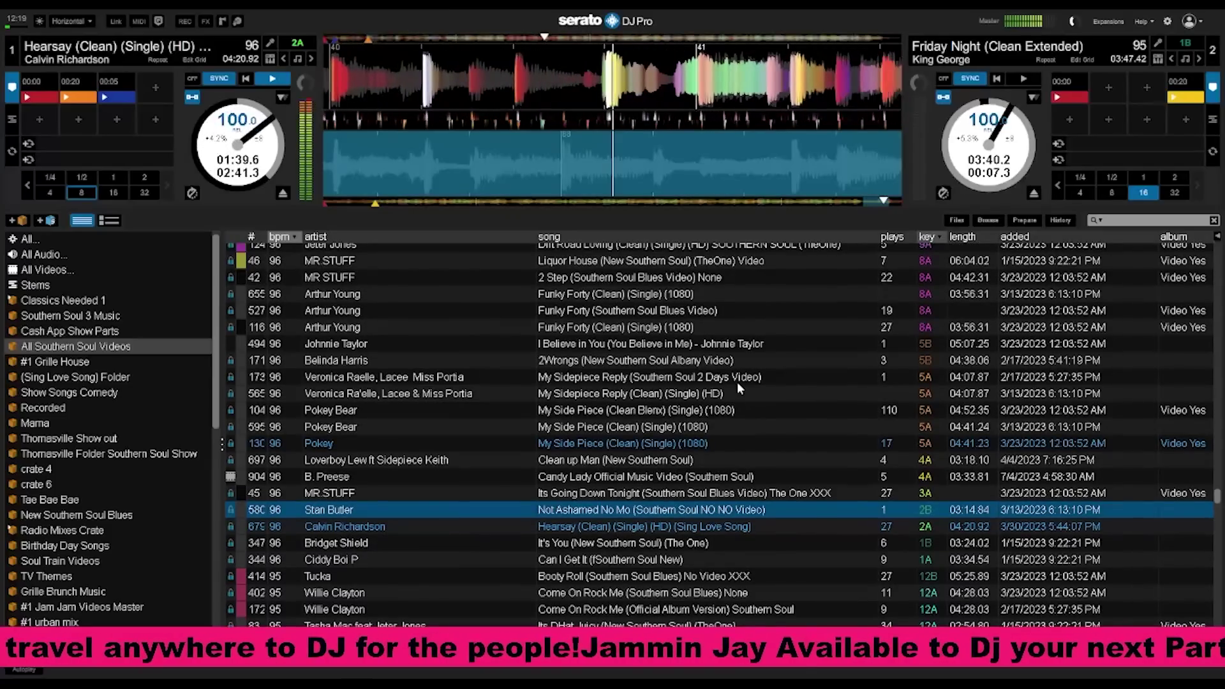
pyautogui.scroll(3, 737, 382)
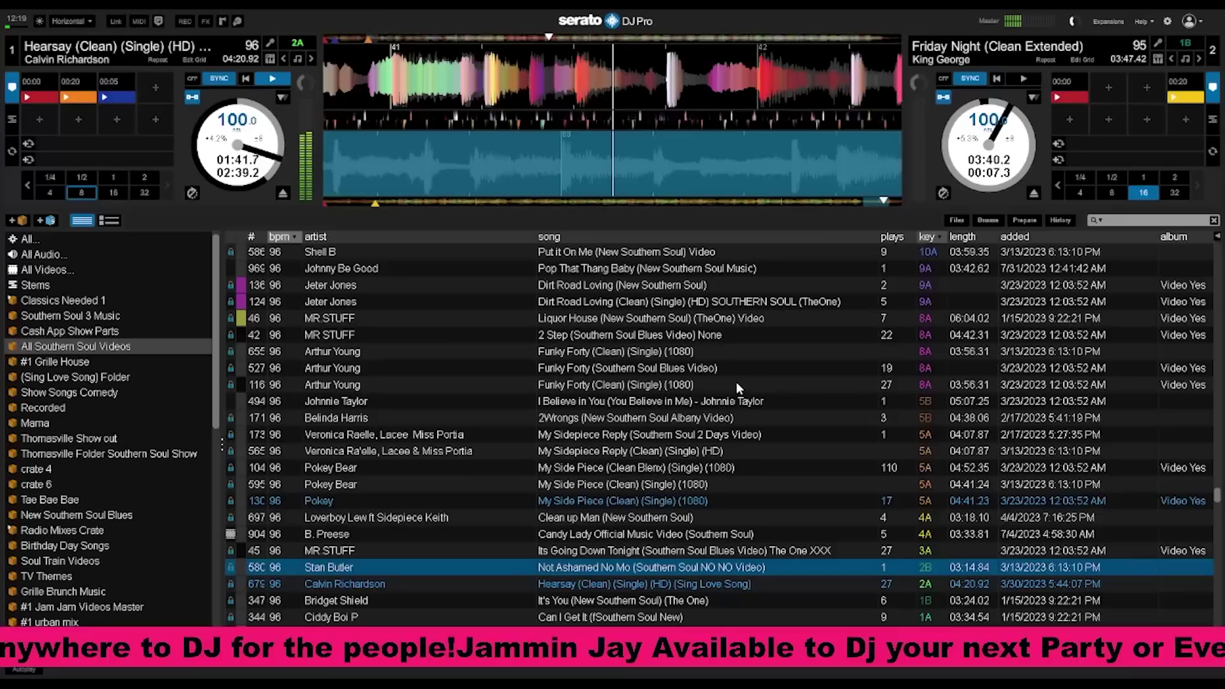
pyautogui.scroll(-3, 736, 381)
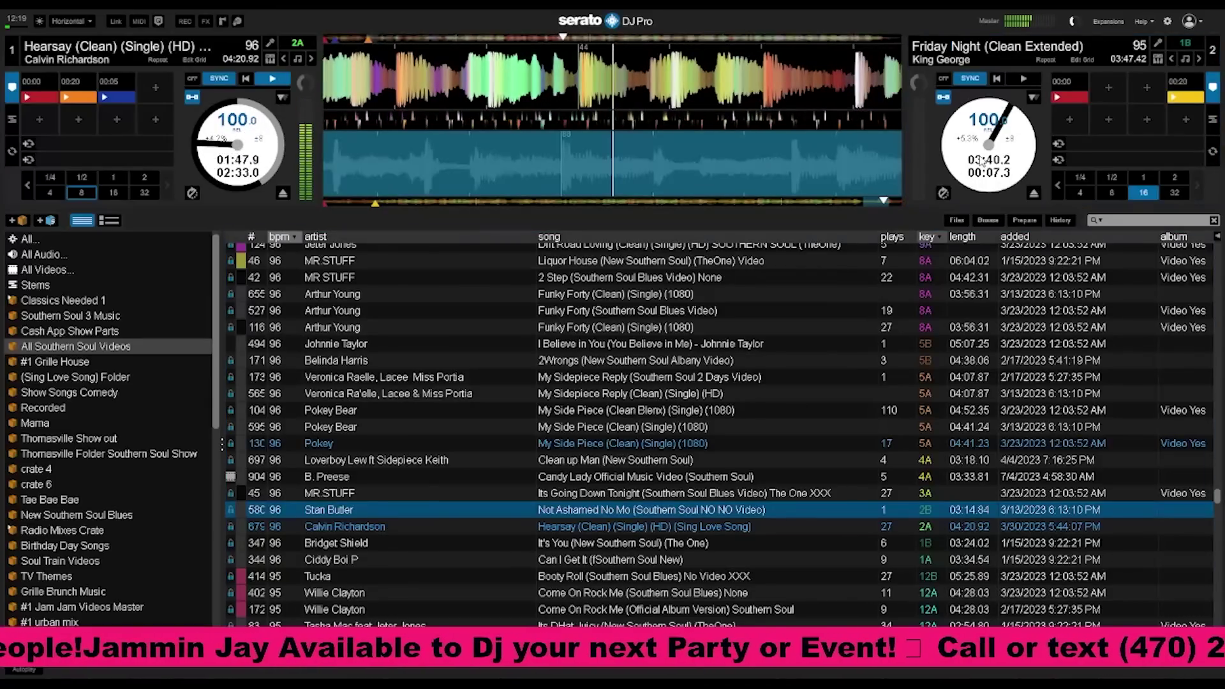
pyautogui.hotkey('shift', 'Right')
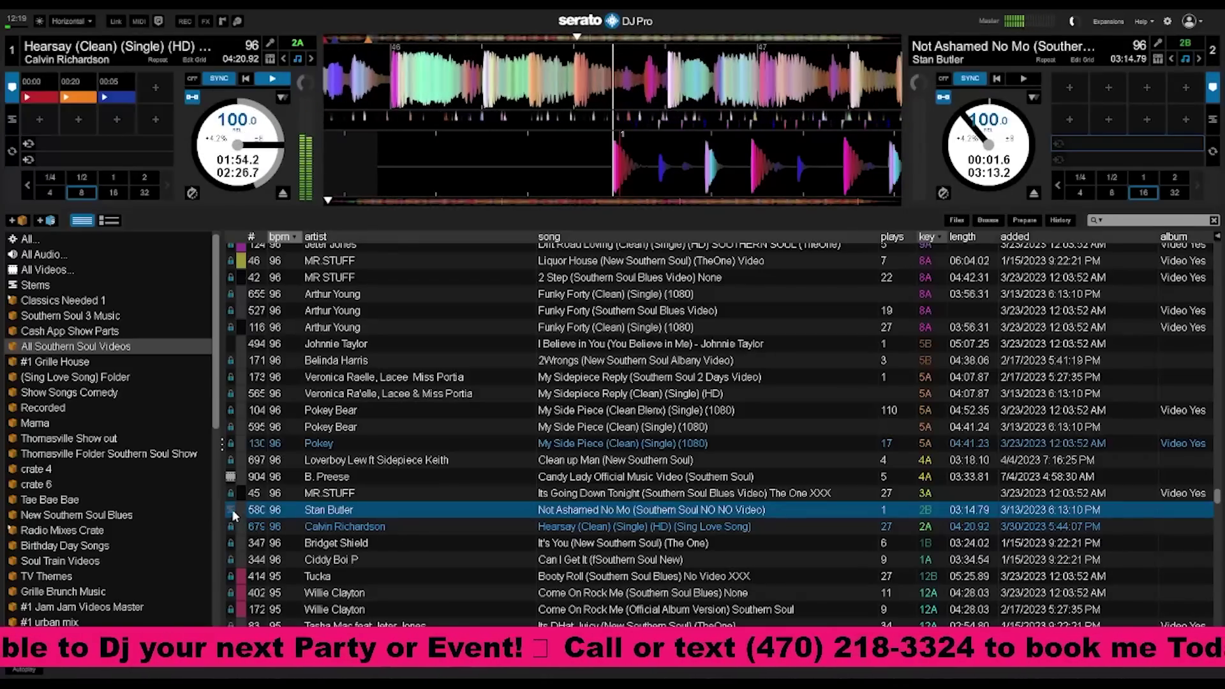
# Save the beat grid of Not Ashamed No Mo on deck 2 and start playing the song.
pyautogui.click(1080, 58)
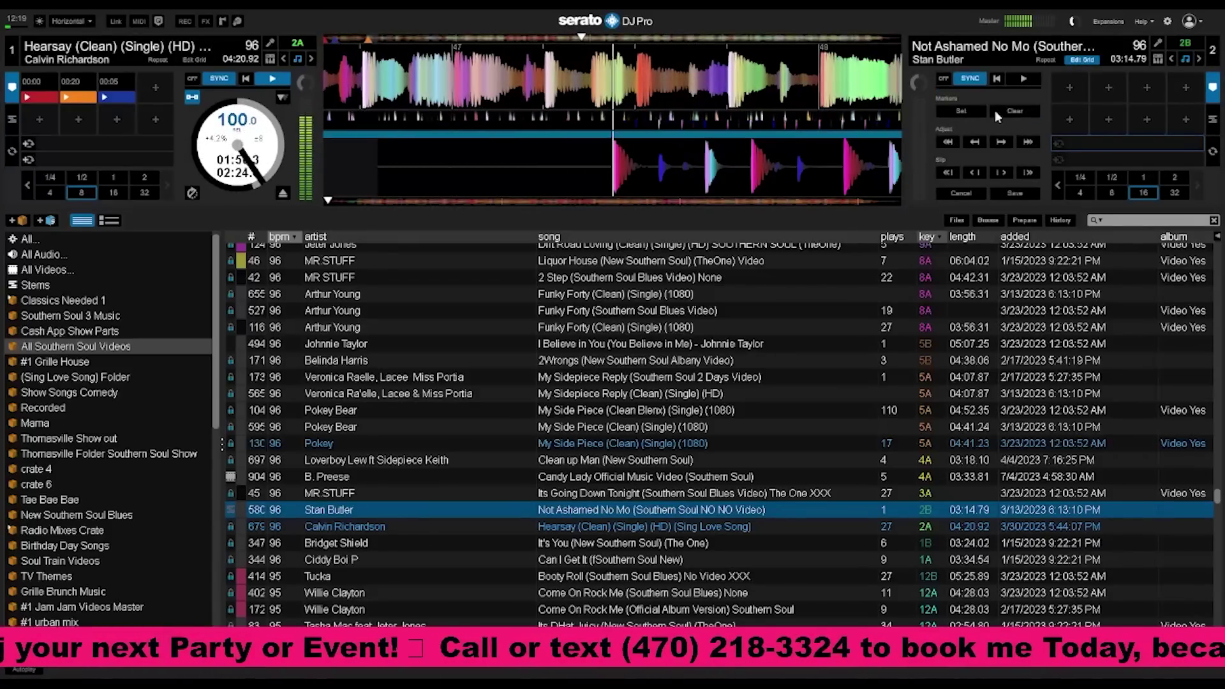
pyautogui.click(1014, 192)
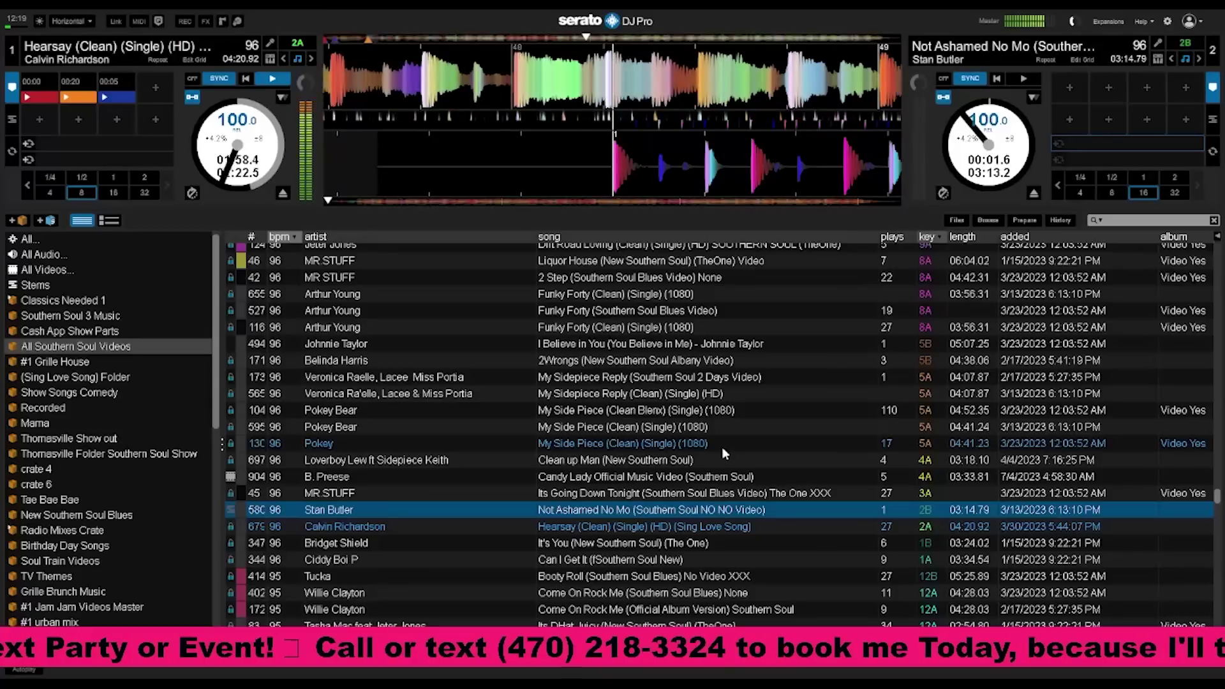
pyautogui.press('i')
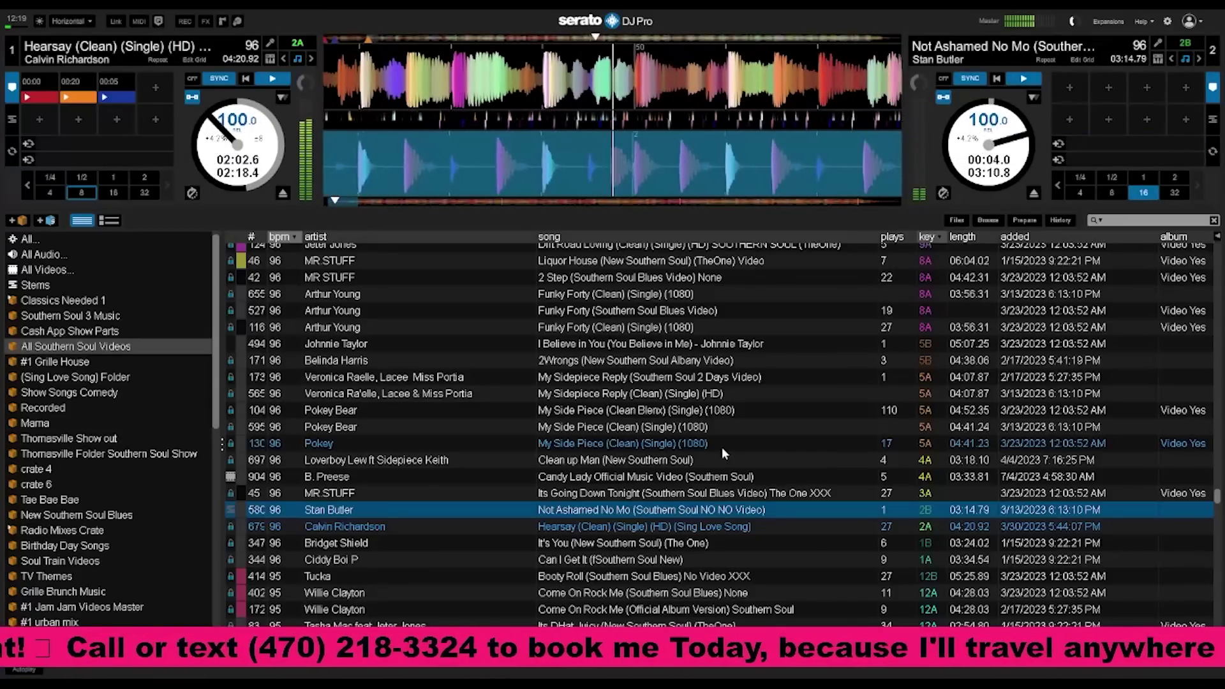
# Resize the loop of Not Ashamed No Mo on deck 2 to 8, 16, 32, 16 and finally 8 beats.
pyautogui.hotkey('ctrl', '-')
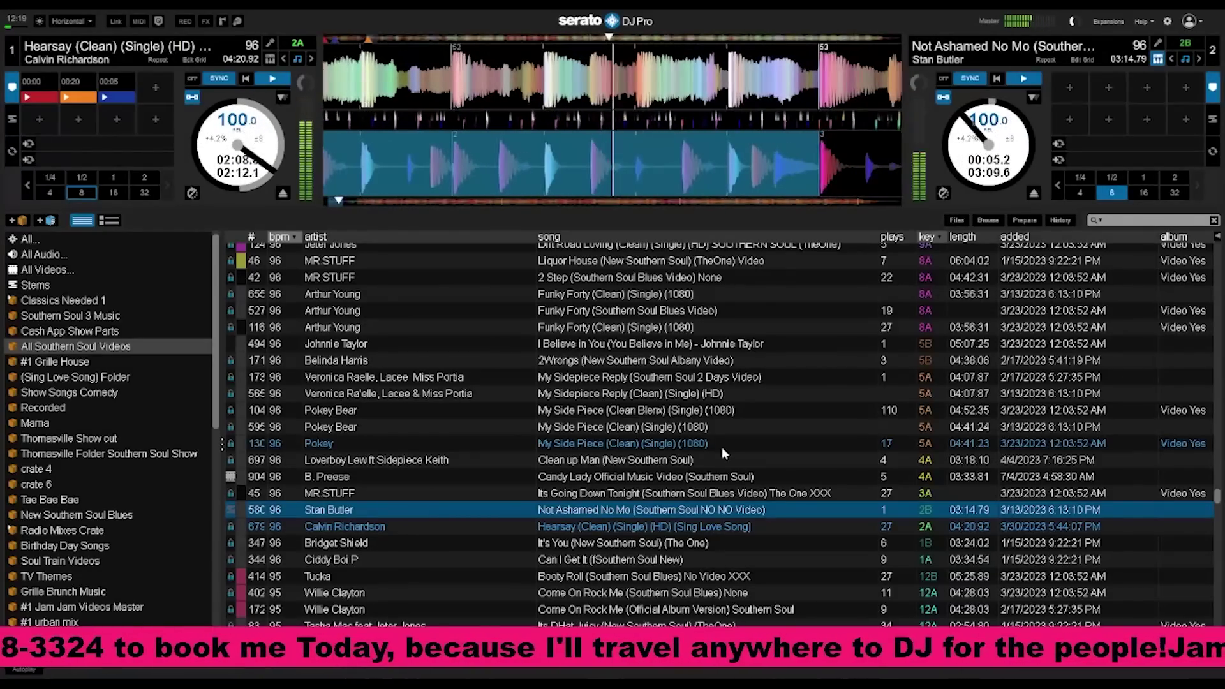
pyautogui.hotkey('ctrl', '=')
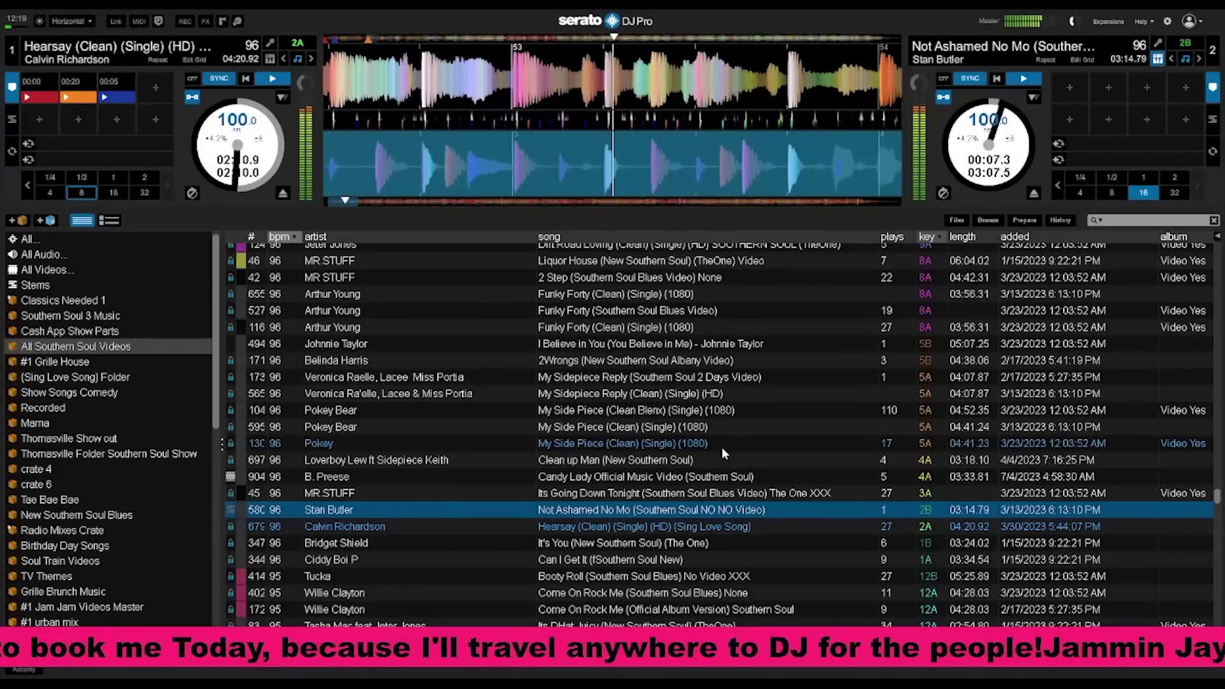
pyautogui.hotkey('ctrl', '=')
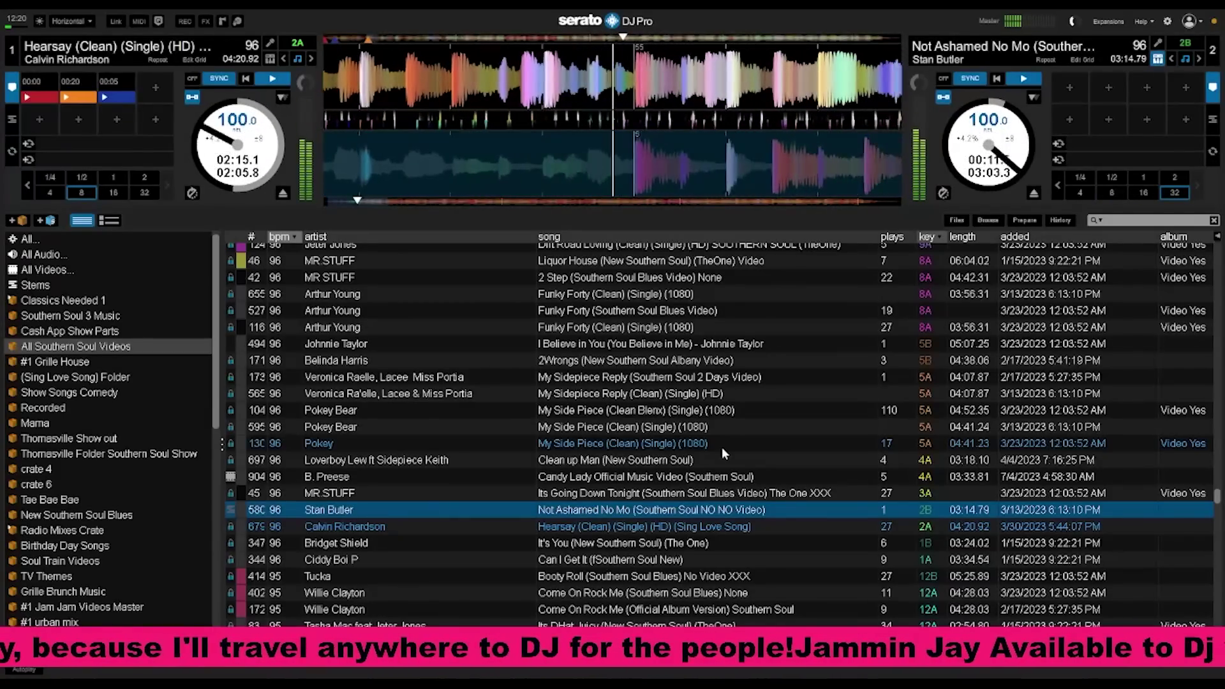
pyautogui.hotkey('ctrl', '-')
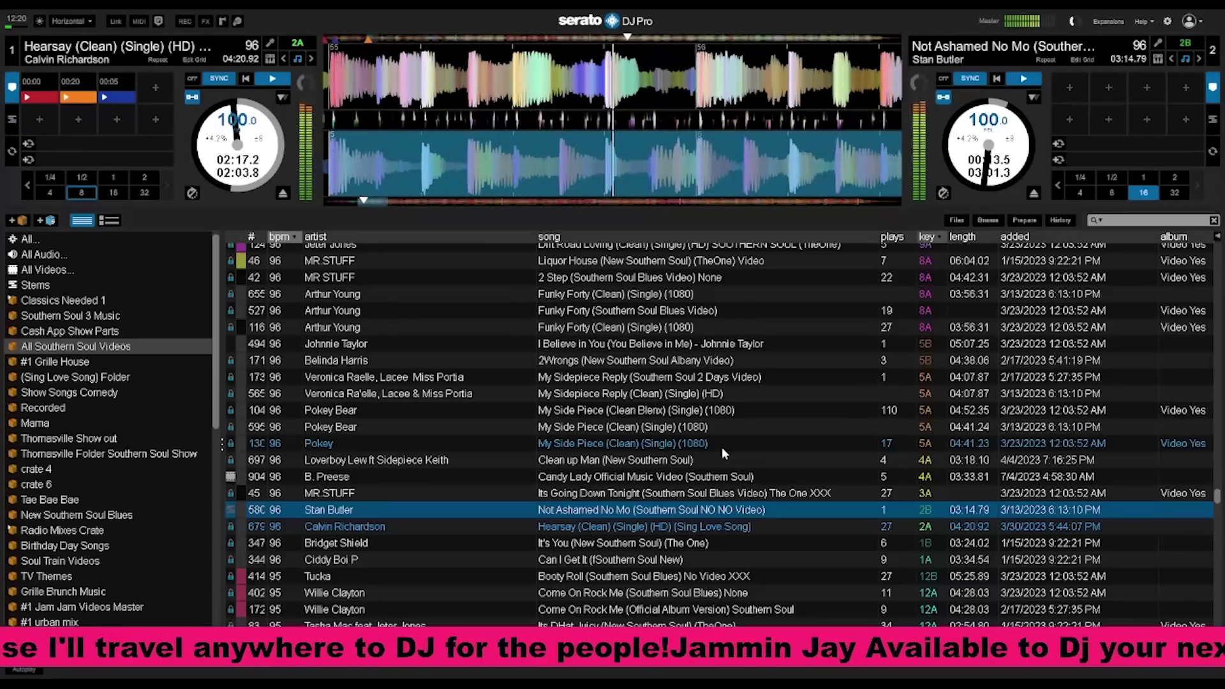
pyautogui.hotkey('ctrl', '-')
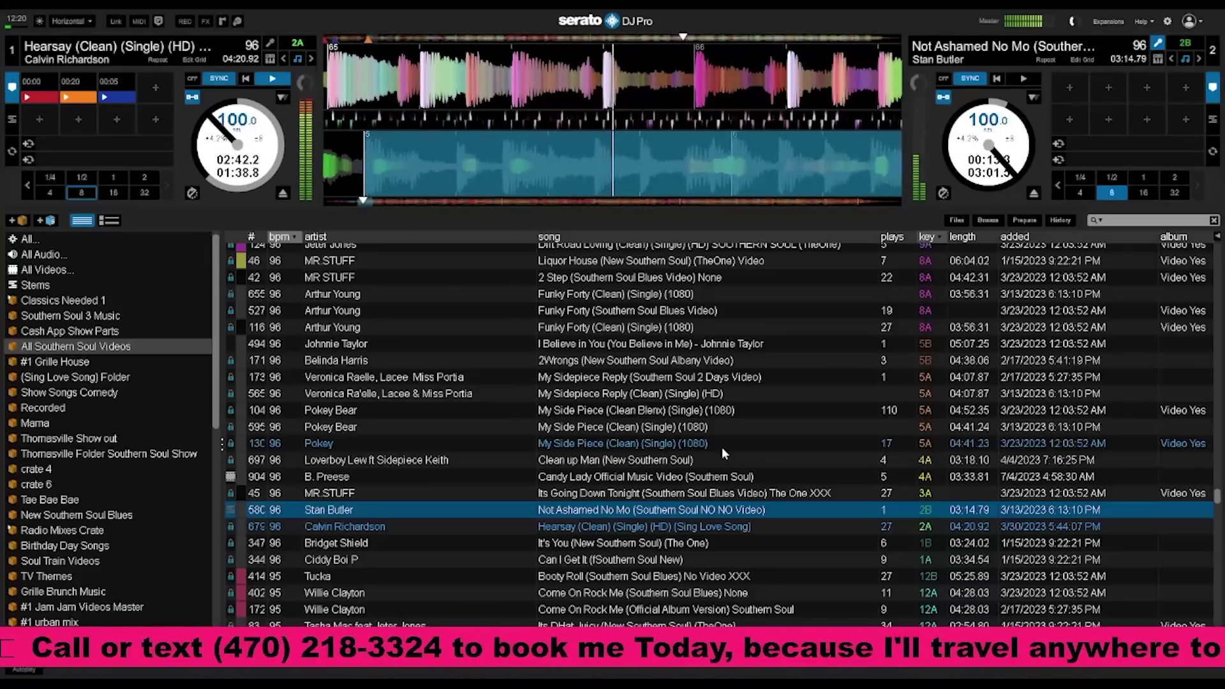
# Find Loverboy Lew's Jolly Molly (Clean) among the 97 BPM songs, load it onto deck 2 and start playing it.
pyautogui.scroll(1, 752, 429)
pyautogui.scroll(2, 753, 434)
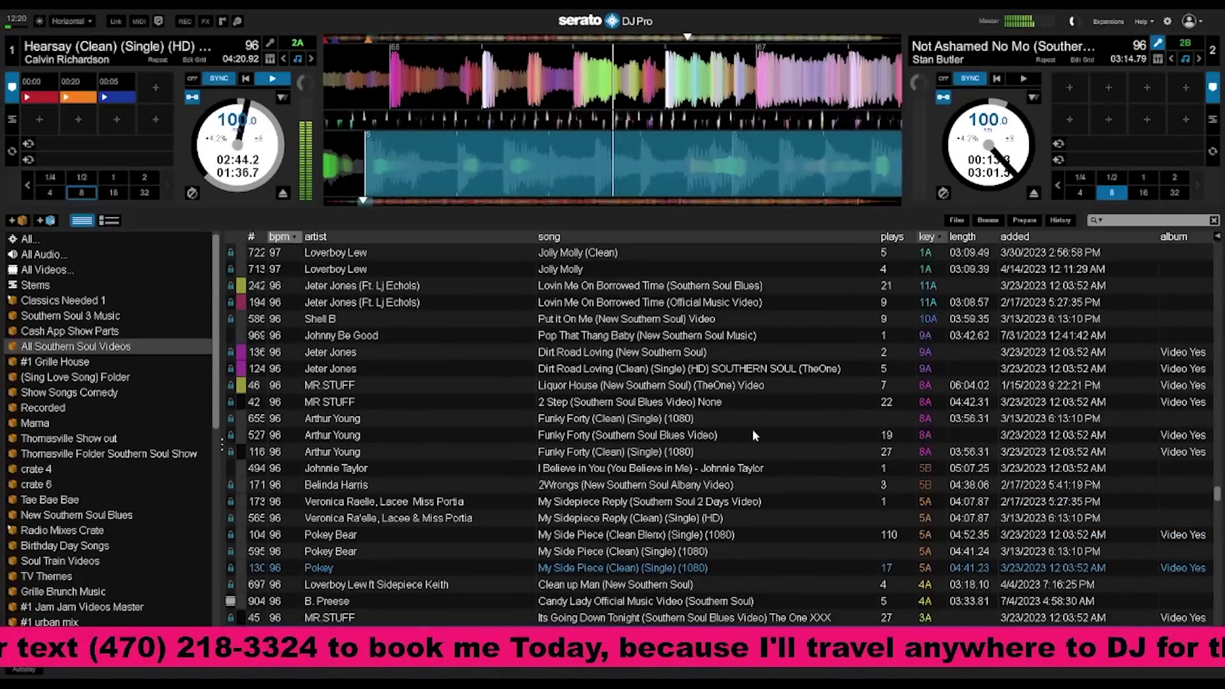
pyautogui.scroll(2, 753, 432)
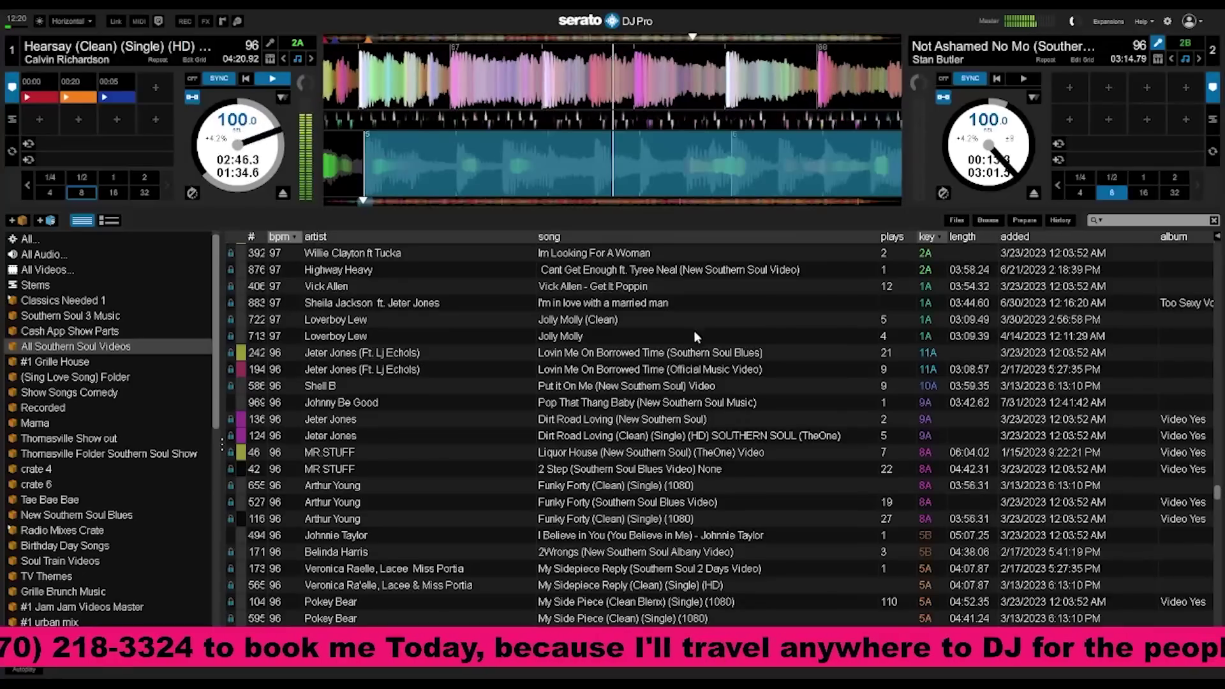
pyautogui.click(617, 324)
pyautogui.scroll(2, 629, 324)
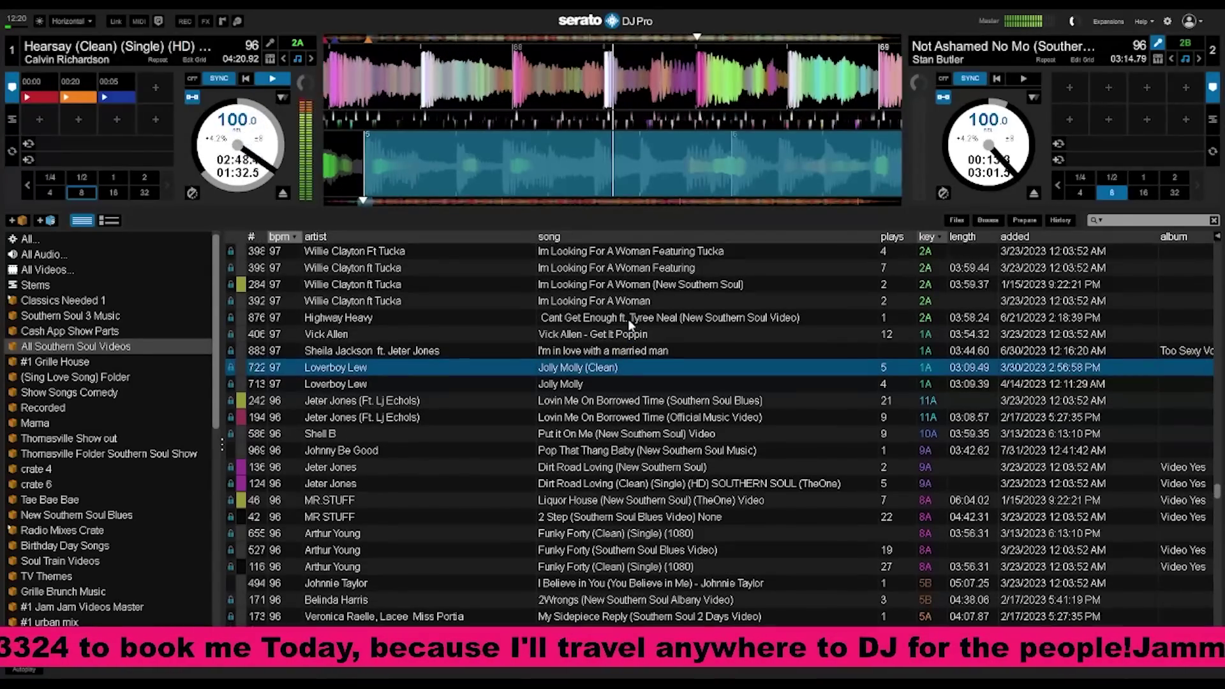
pyautogui.moveTo(612, 378); pyautogui.dragTo(966, 160)
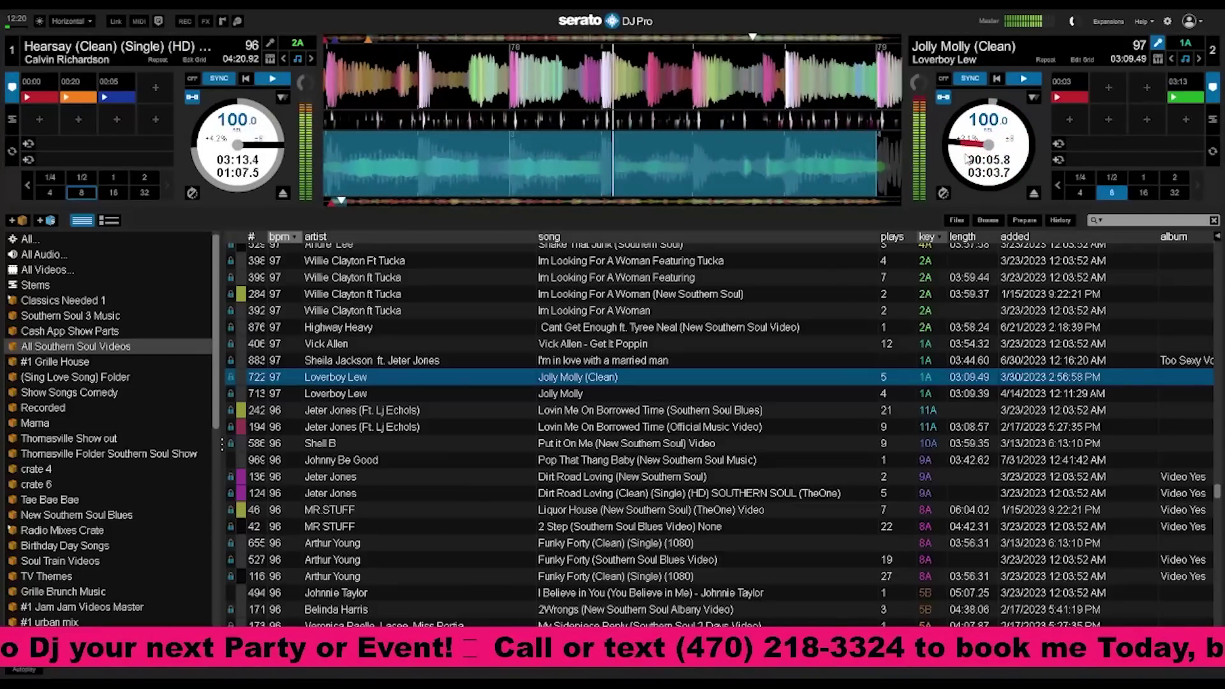
# Hold Jolly Molly on deck 2 in an 8-beat loop and release the loop.
pyautogui.press('6')
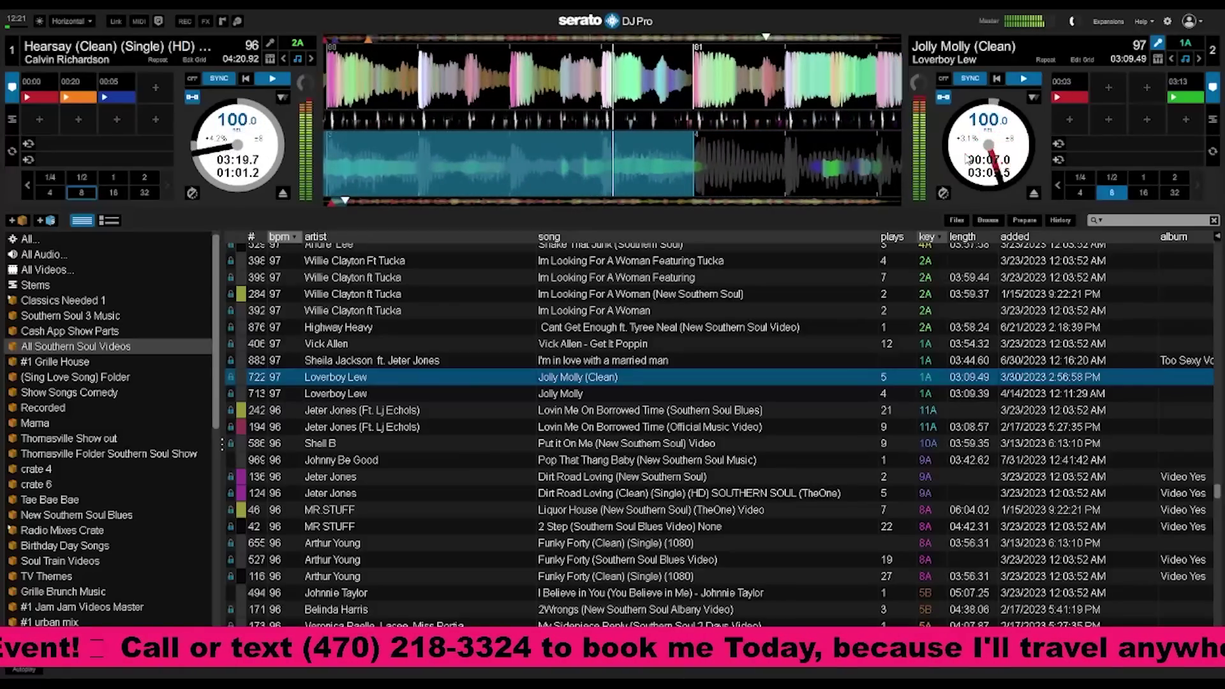
pyautogui.press('6')
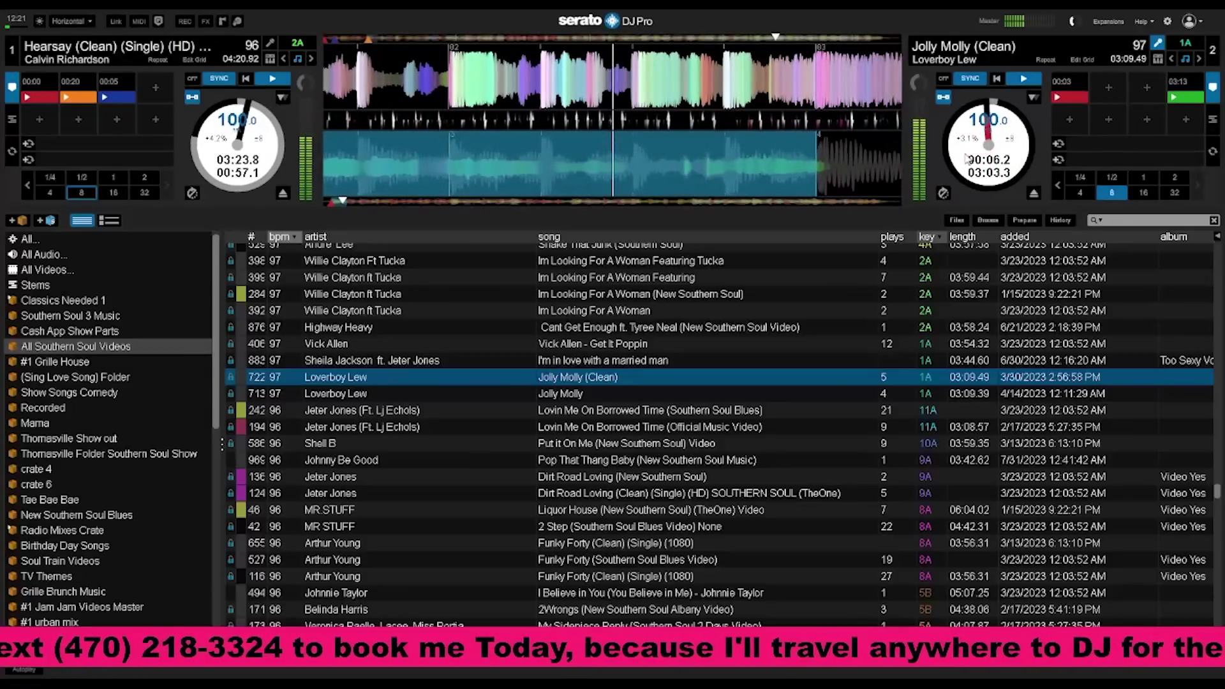
pyautogui.press('6')
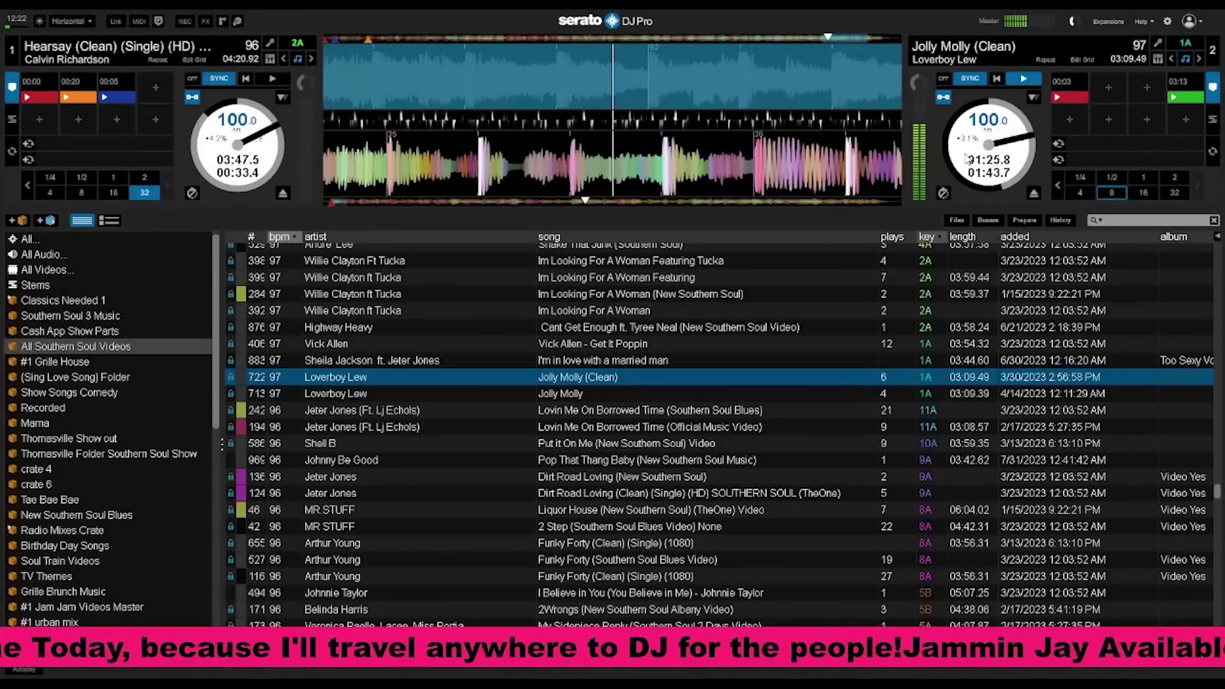
# Browse up to the 98 BPM songs, find D. W. by Auntie Baby and load it onto deck 1.
pyautogui.scroll(3, 634, 343)
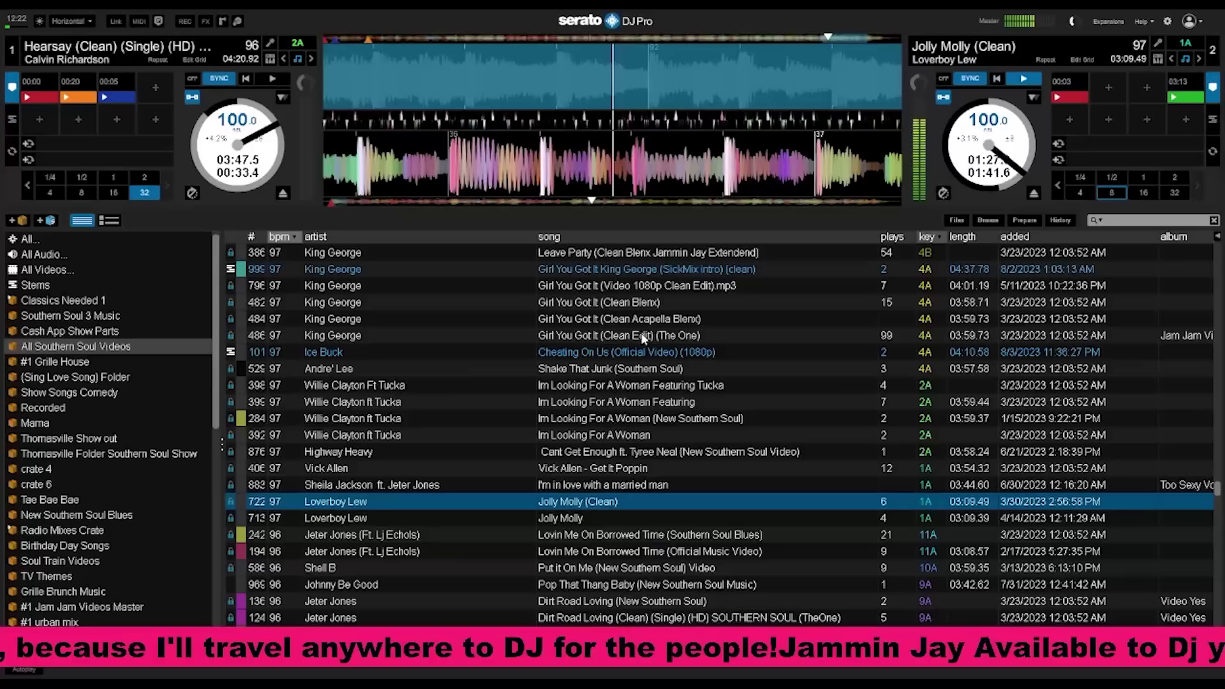
pyautogui.scroll(2, 643, 338)
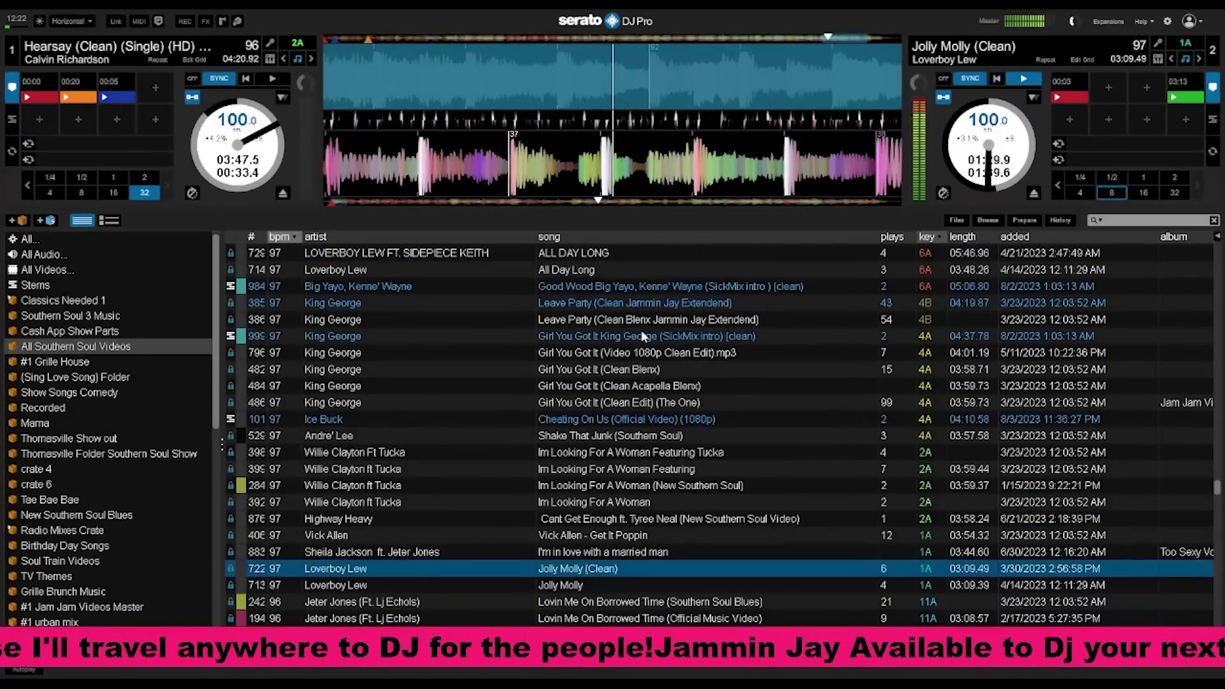
pyautogui.scroll(4, 641, 331)
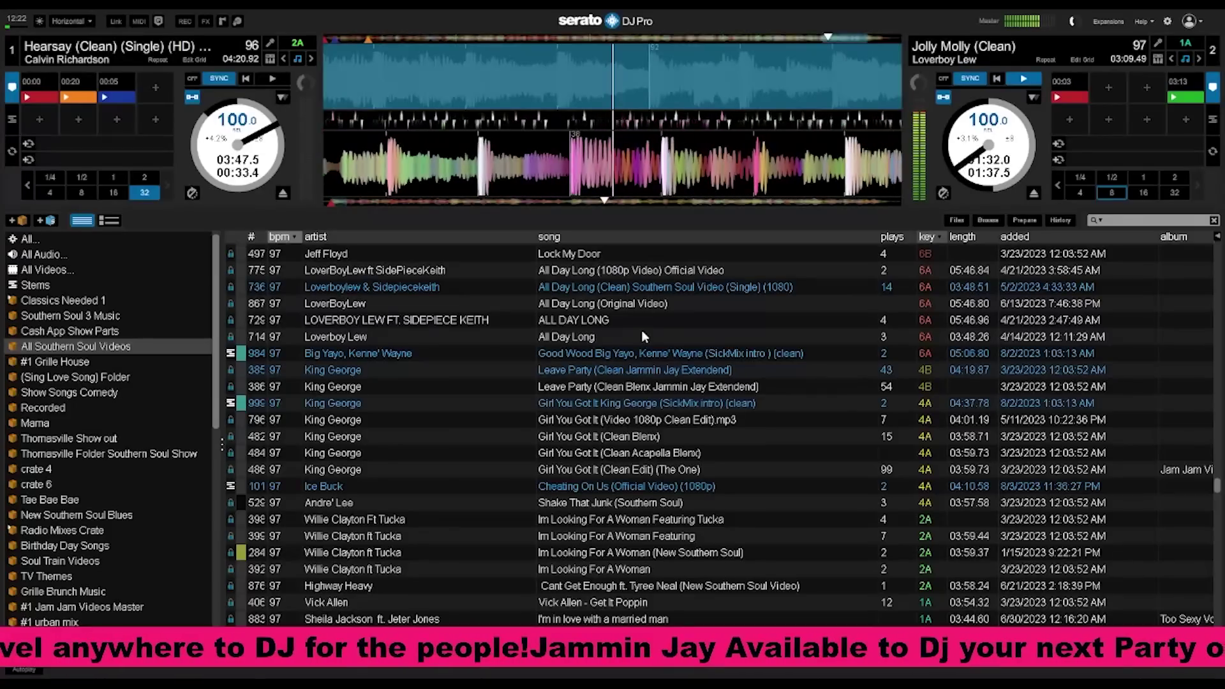
pyautogui.scroll(-2, 641, 332)
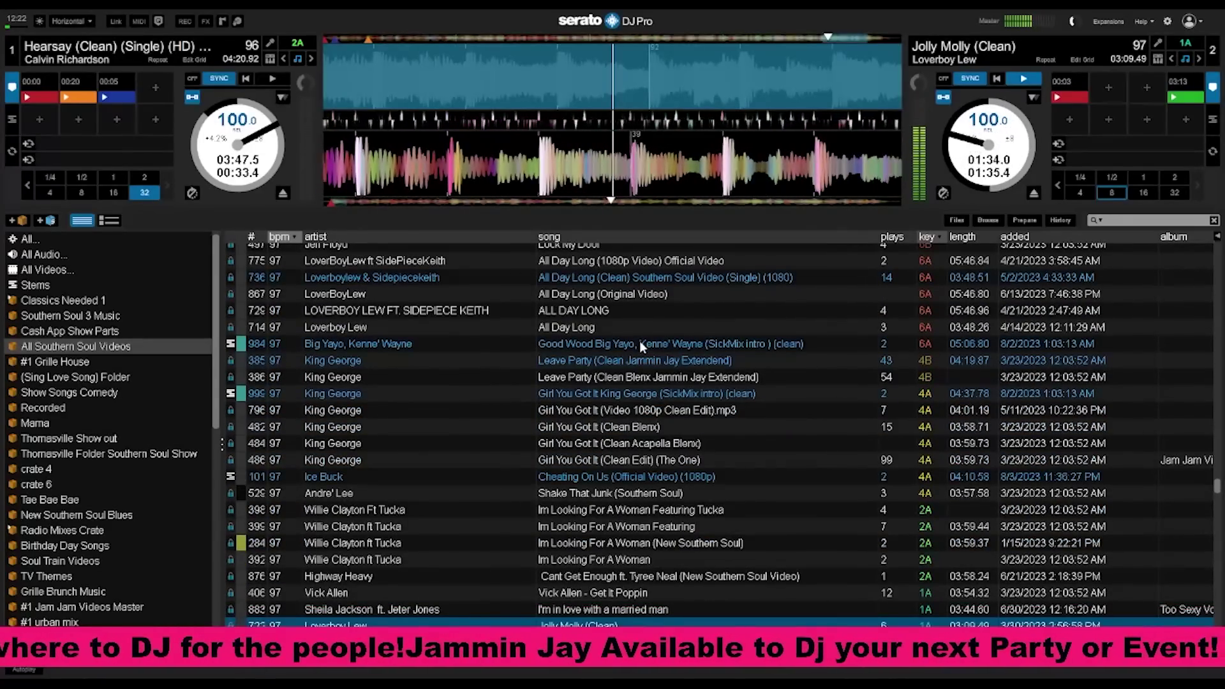
pyautogui.scroll(4, 640, 341)
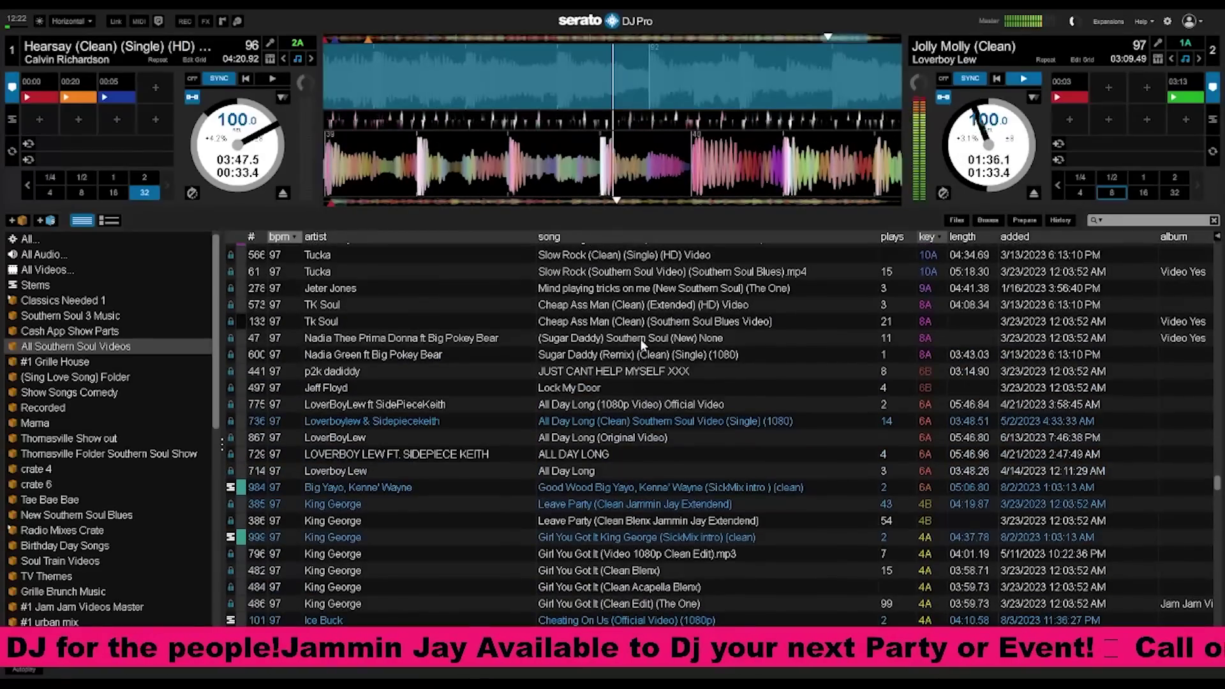
pyautogui.scroll(5, 641, 339)
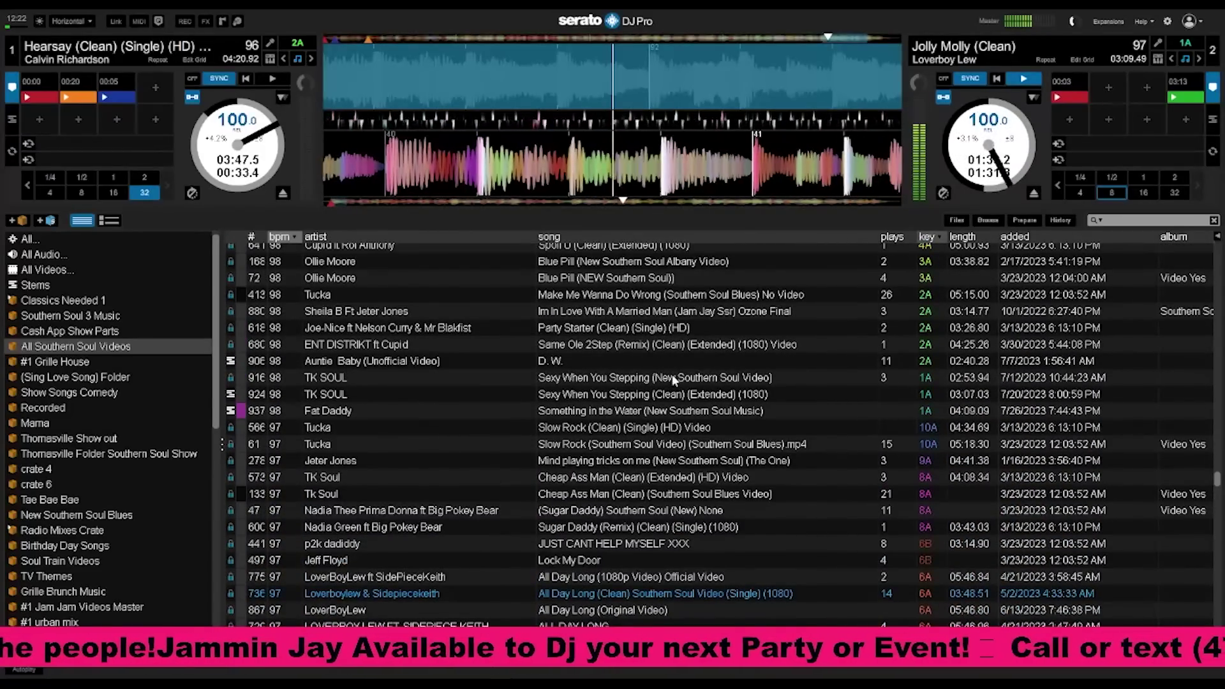
pyautogui.click(631, 396)
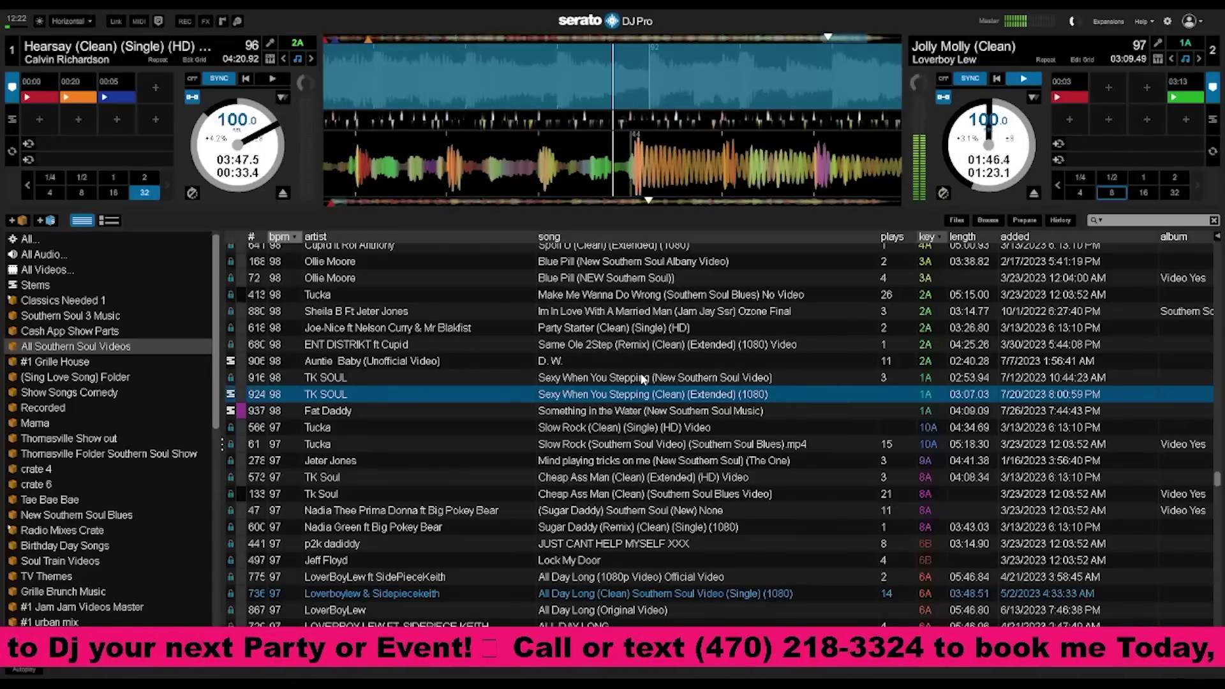
pyautogui.scroll(3, 643, 379)
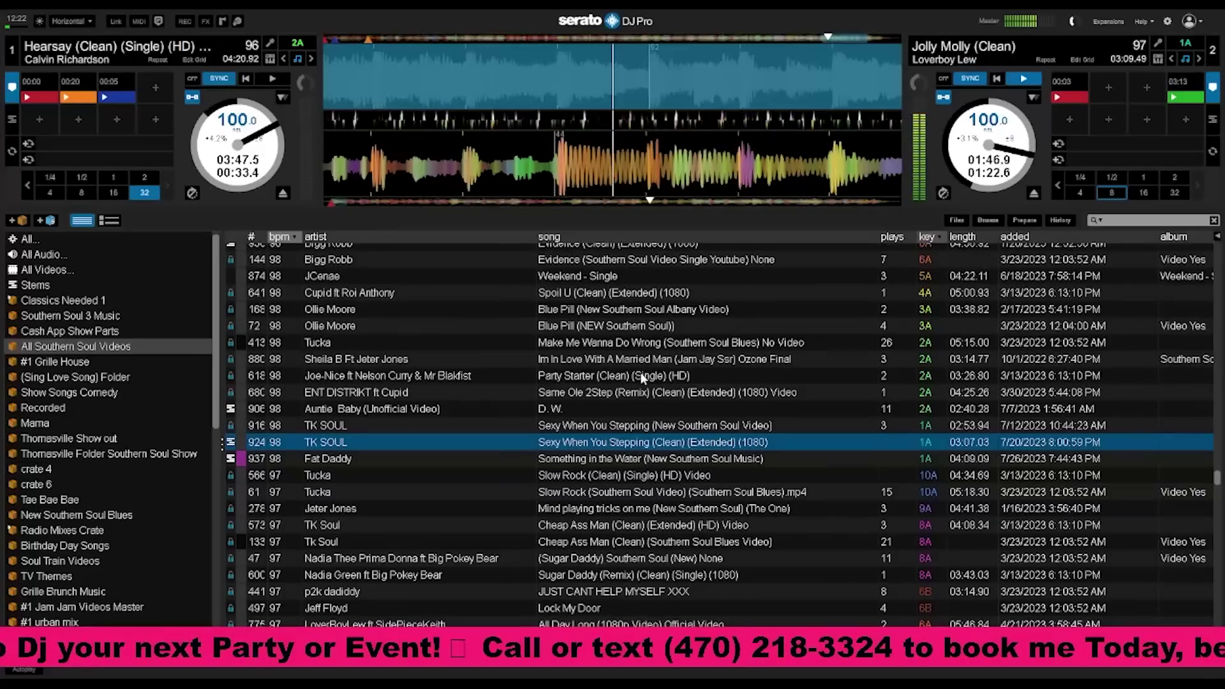
pyautogui.click(565, 411)
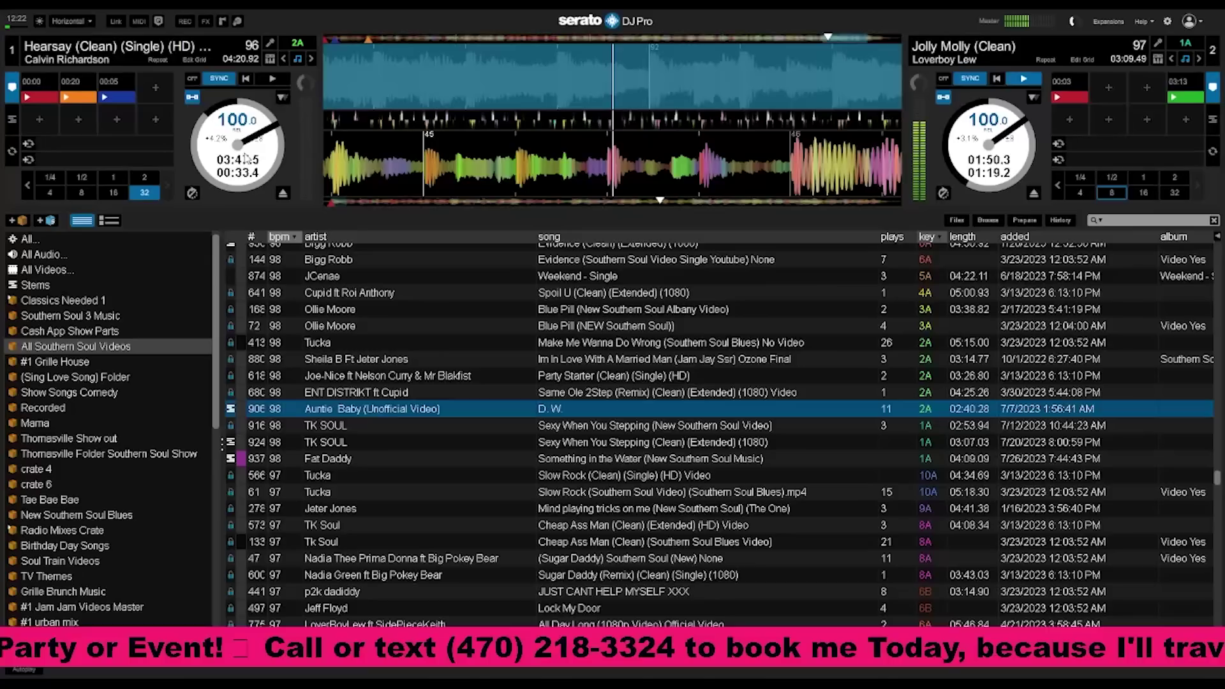
pyautogui.hotkey('shift', 'Left')
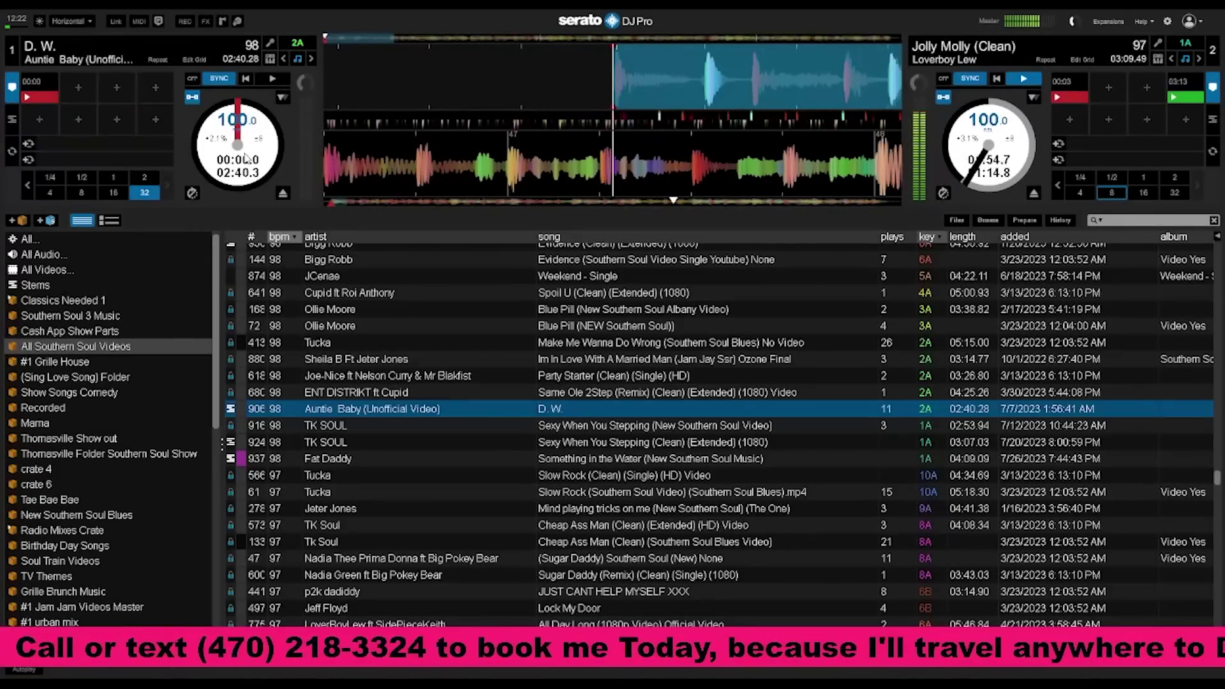
# Start playing D. W. on deck 1 in a 16-beat loop and shorten the loop to 8 beats.
pyautogui.hotkey('alt', '[')
pyautogui.press('w')
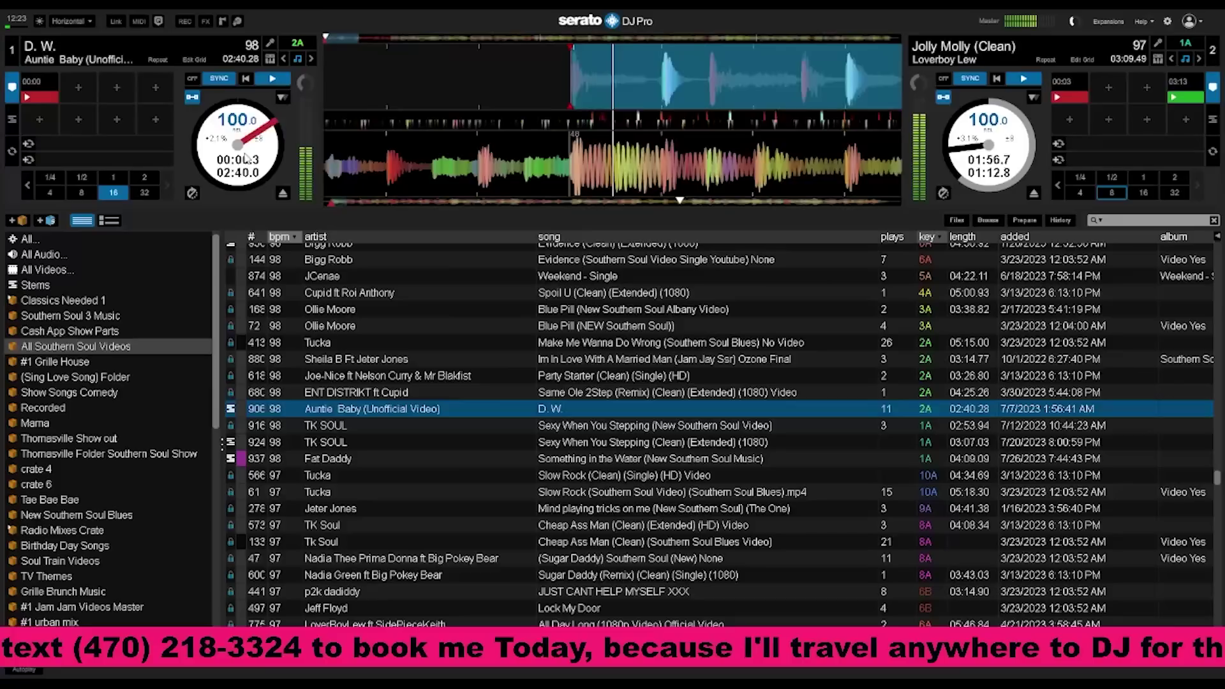
pyautogui.hotkey('alt', '[')
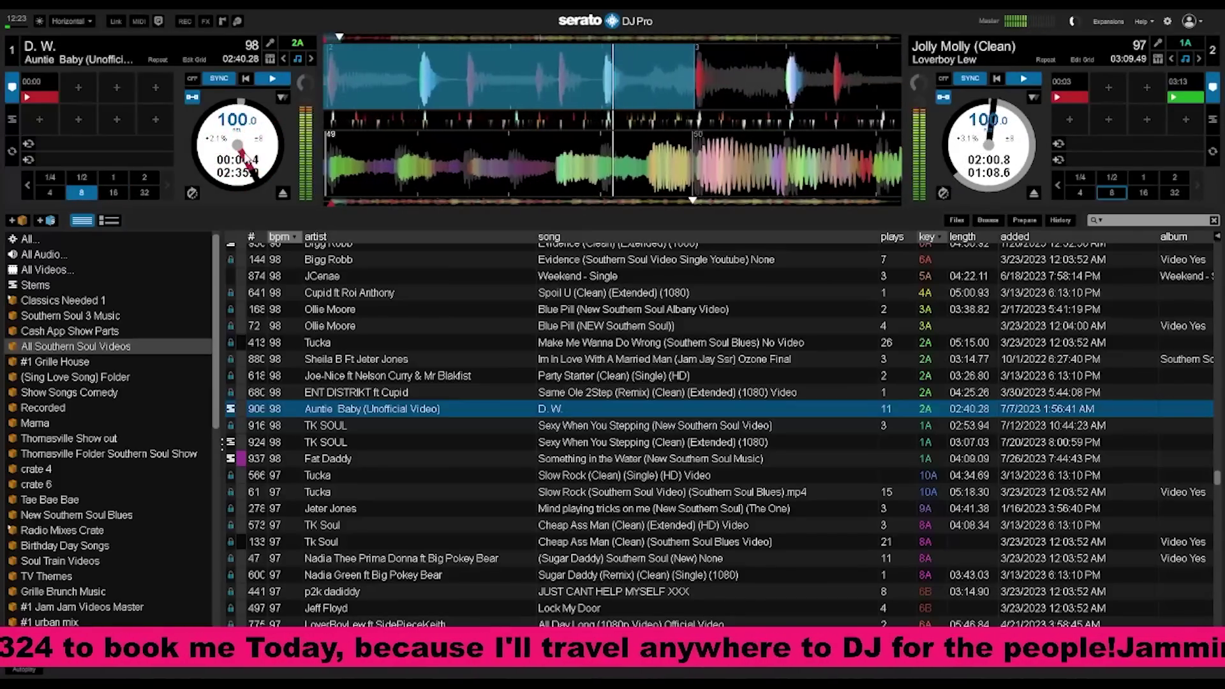
# Lengthen the D. W. loop on deck 1 to 16 and 32 beats and release it, leaving deck 2 stopped.
pyautogui.hotkey('shift', 'Left')
pyautogui.hotkey('alt', ']')
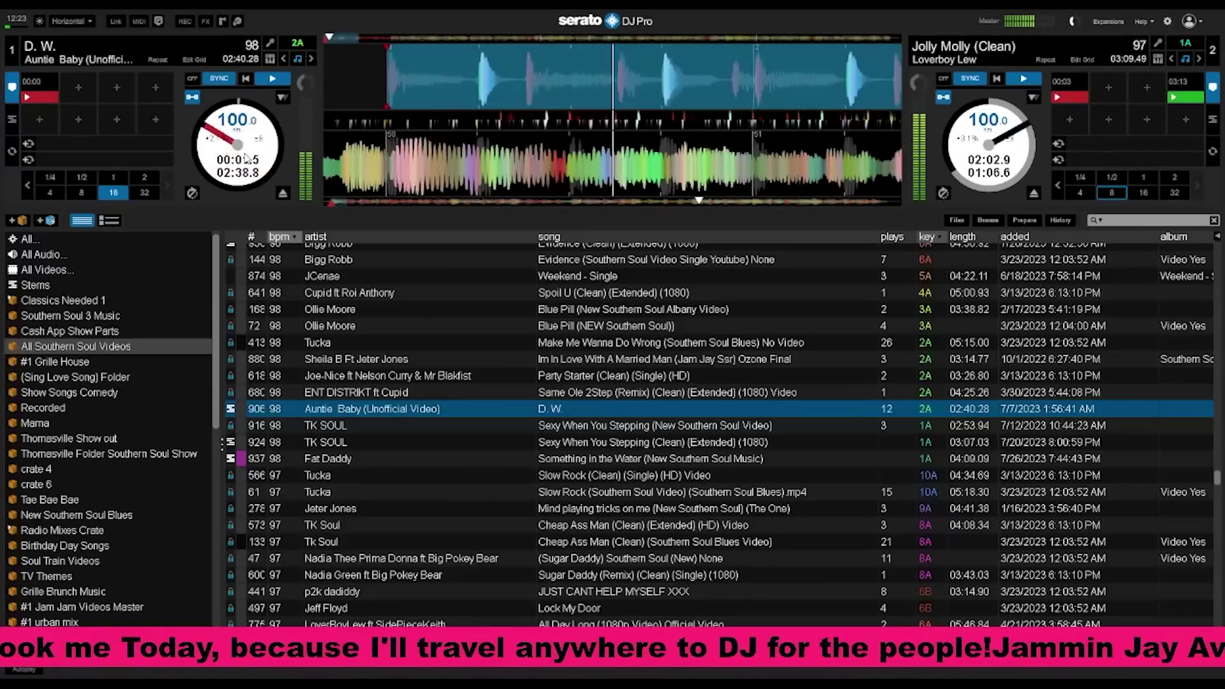
pyautogui.hotkey('alt', ']')
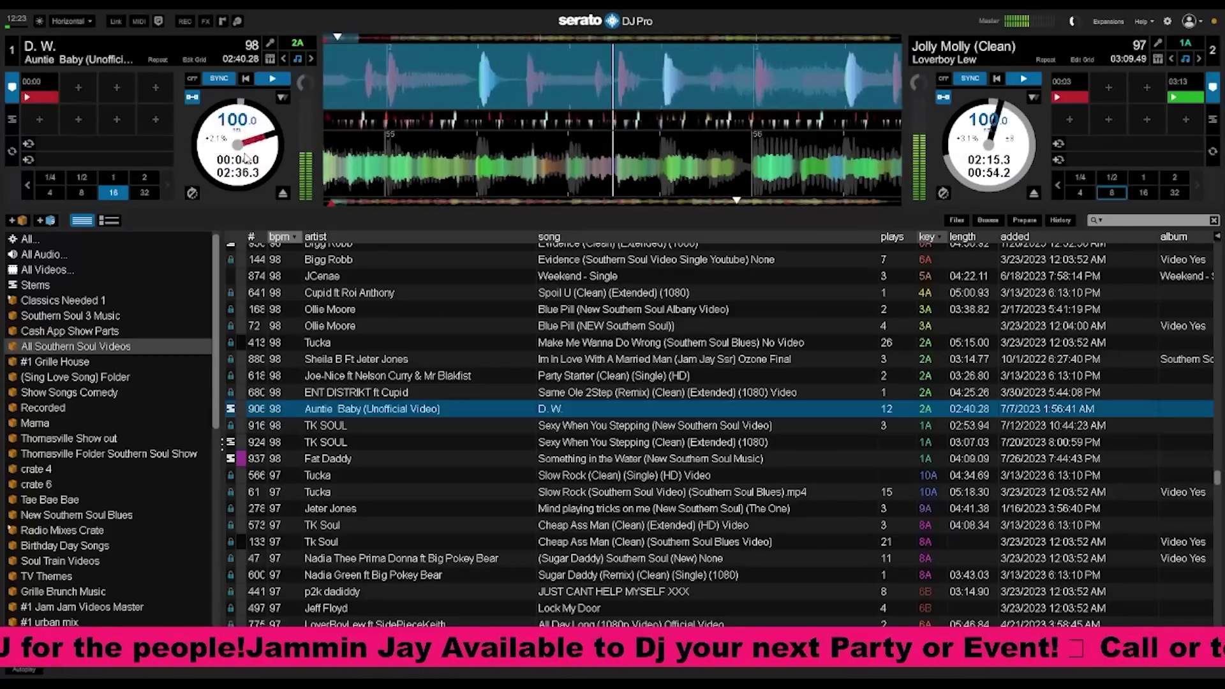
pyautogui.hotkey('ctrl', 'Right')
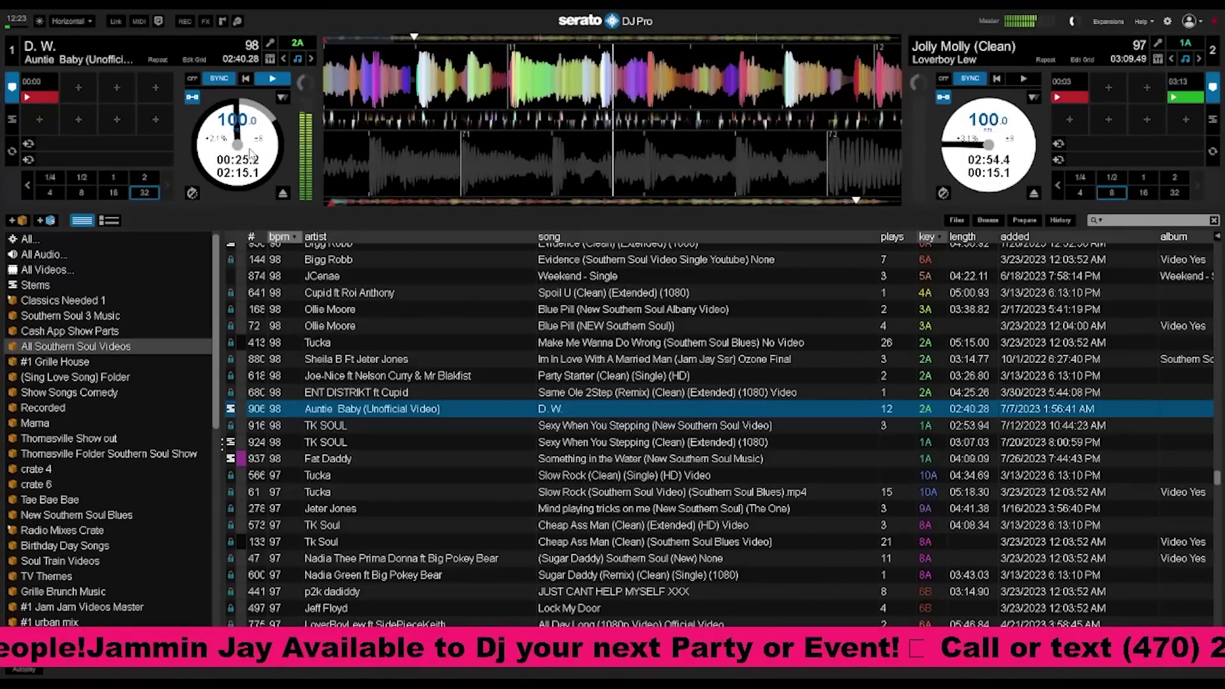
# Duplicate D. W. from deck 1 onto deck 2, and load Lebrado's 98 BPM I'm Missin You (Jam Jay Video Mix) onto deck 1.
pyautogui.moveTo(251, 153); pyautogui.dragTo(987, 142)
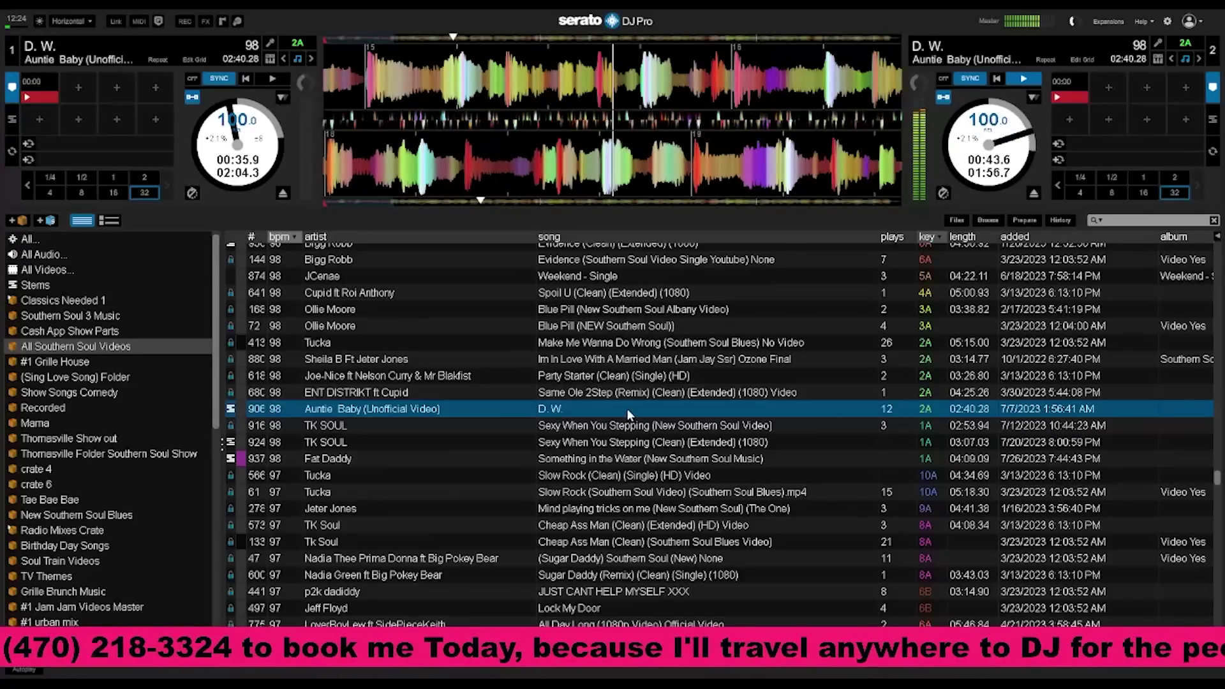
pyautogui.scroll(3, 628, 412)
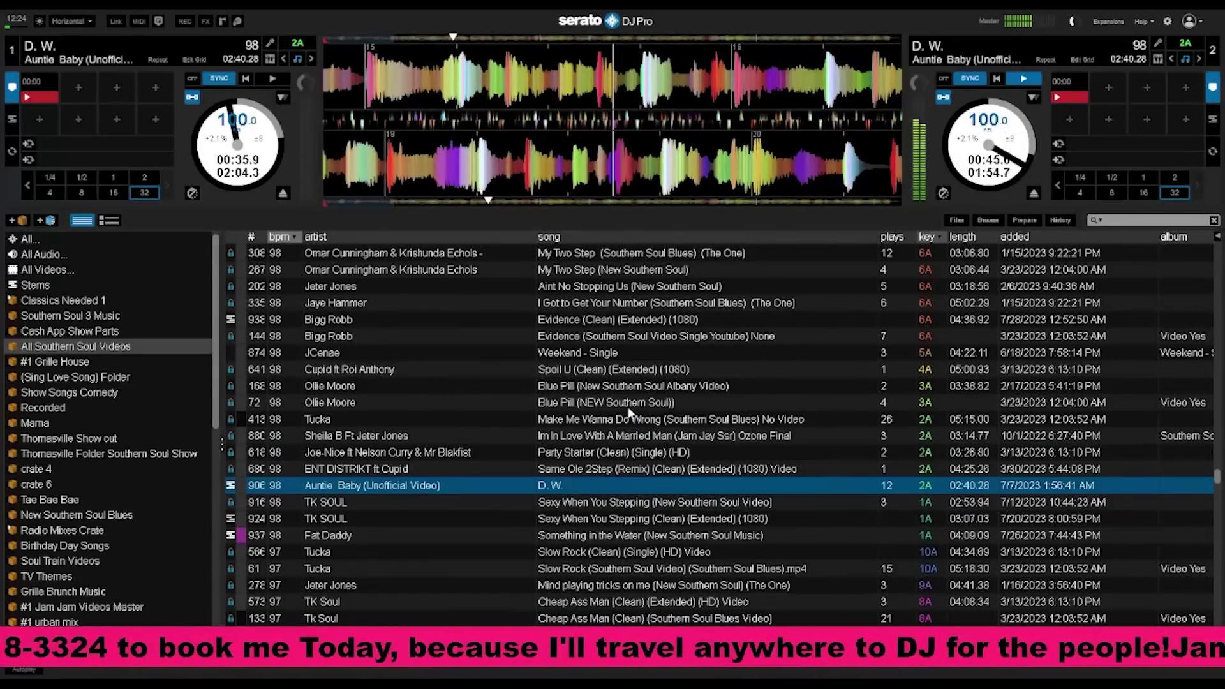
pyautogui.scroll(4, 630, 410)
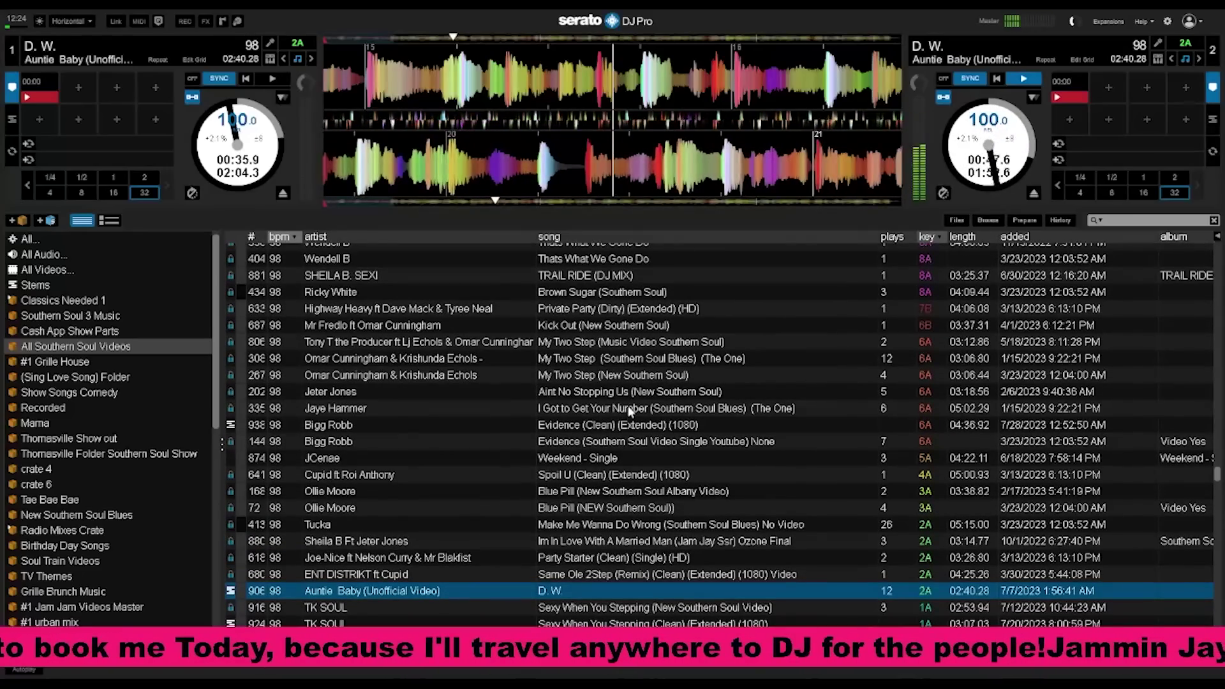
pyautogui.scroll(2, 630, 410)
pyautogui.scroll(1, 630, 410)
pyautogui.scroll(4, 628, 410)
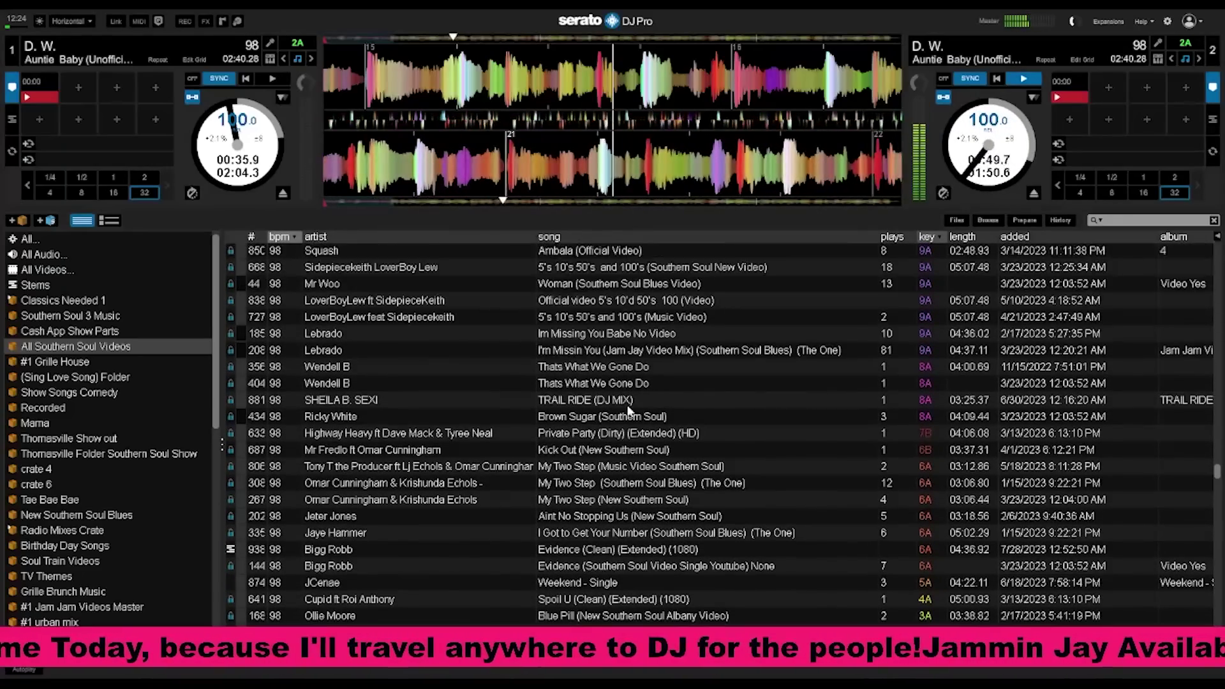
pyautogui.scroll(-1, 629, 410)
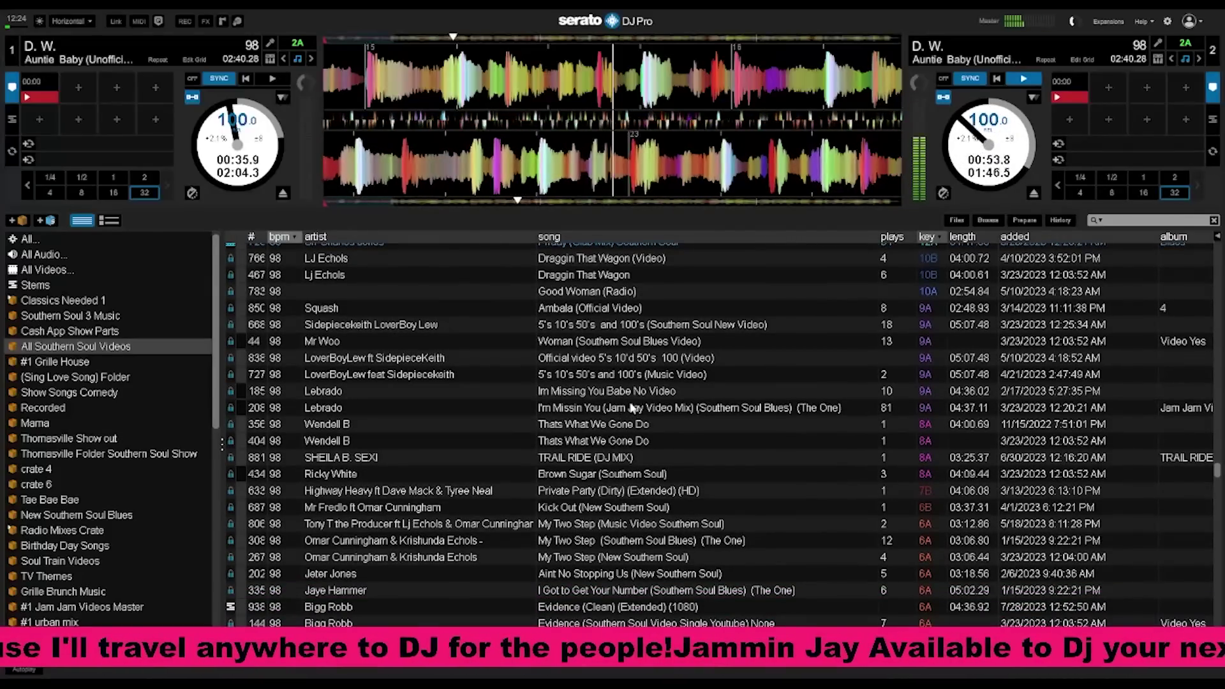
pyautogui.click(612, 409)
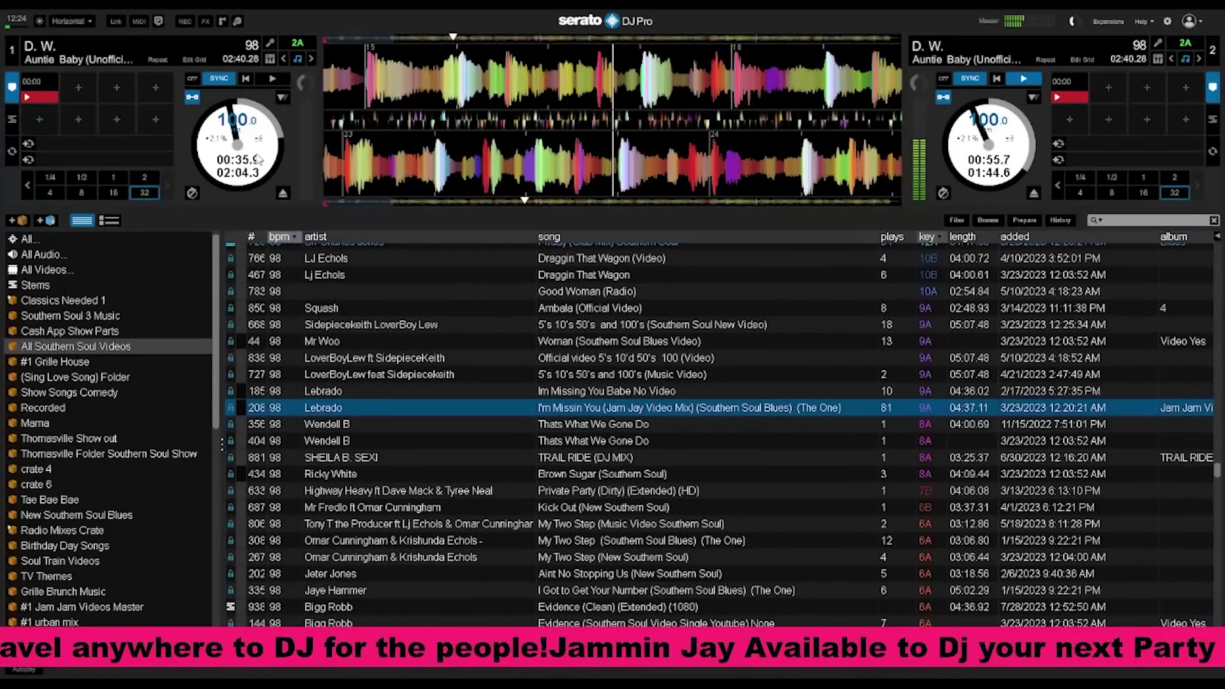
pyautogui.hotkey('shift', 'Left')
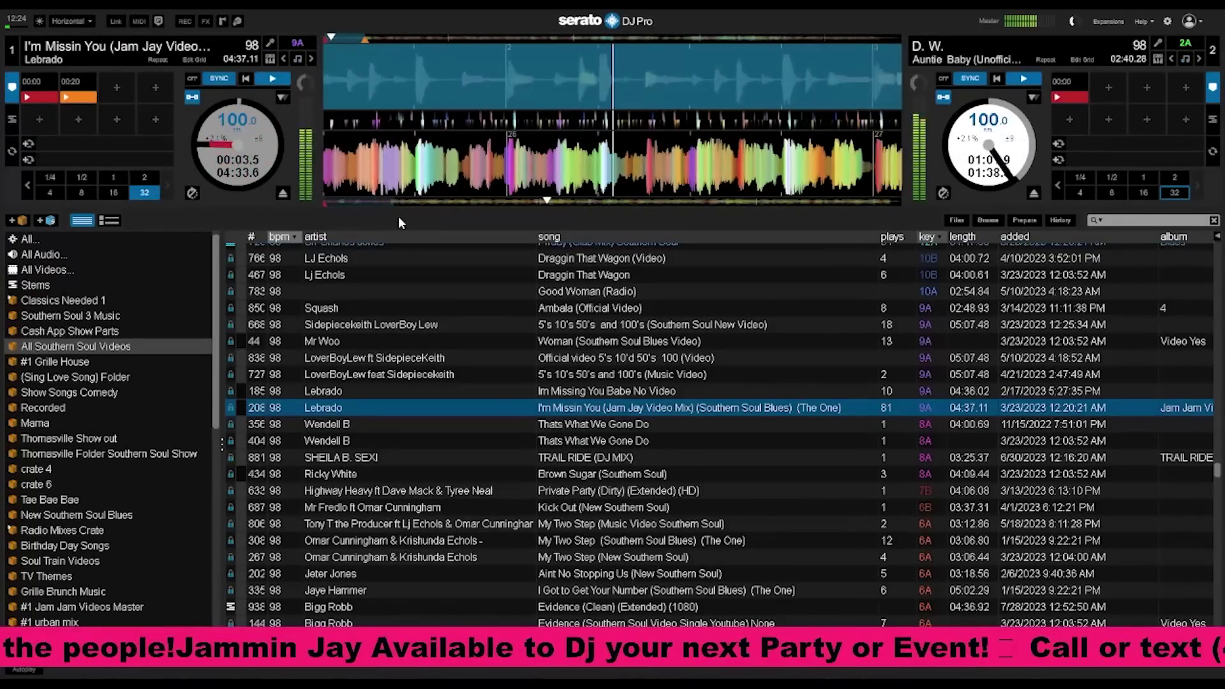
# Shorten the I'm Missin You loop on deck 1 to 16 and 8 beats, and lengthen it again to 16 and 32 beats.
pyautogui.hotkey('ctrl', '-')
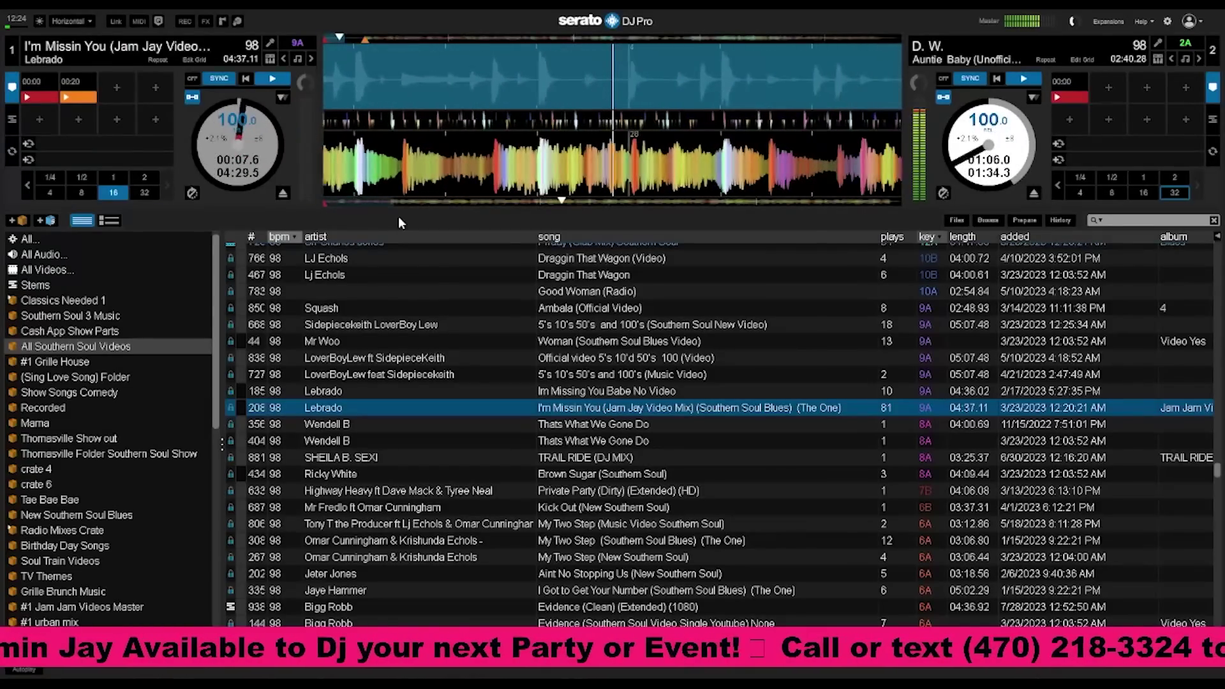
pyautogui.hotkey('ctrl', '-')
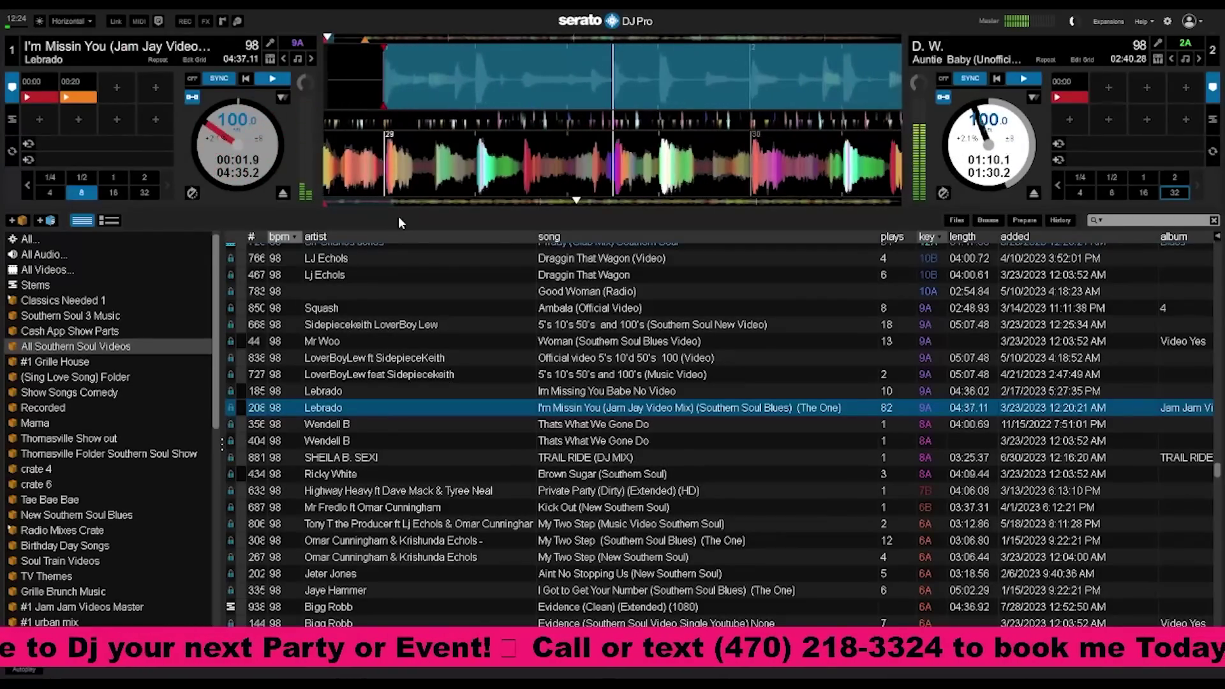
pyautogui.hotkey('ctrl', '=')
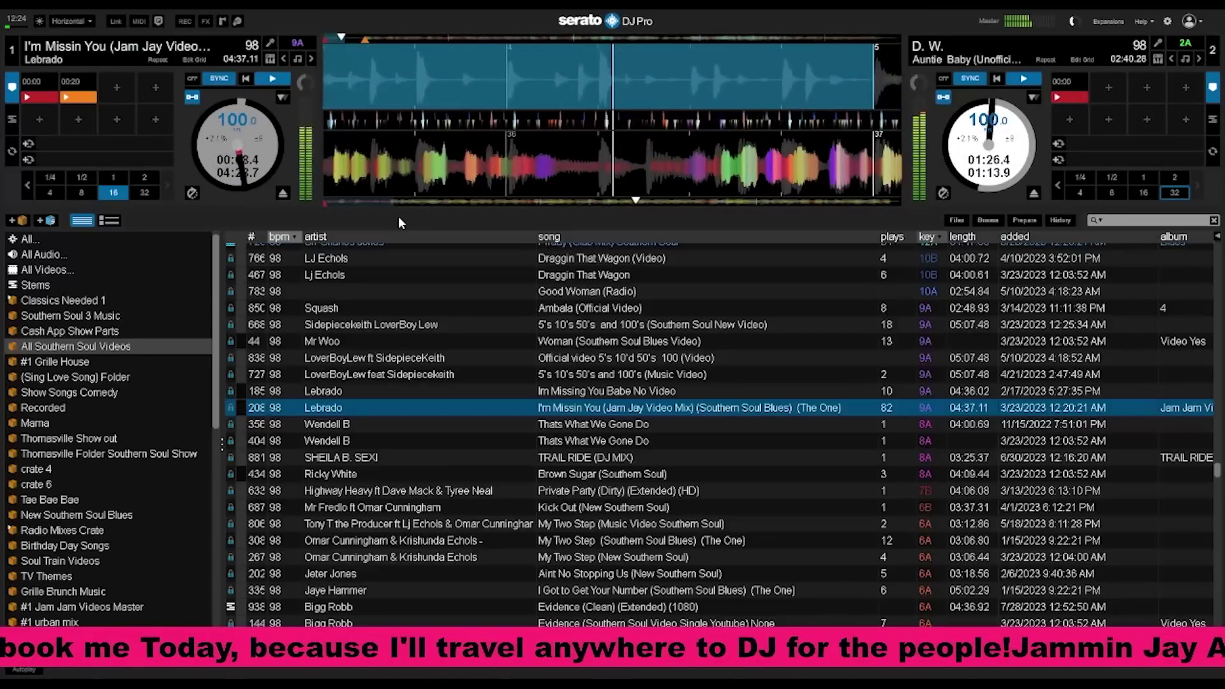
pyautogui.press('1')
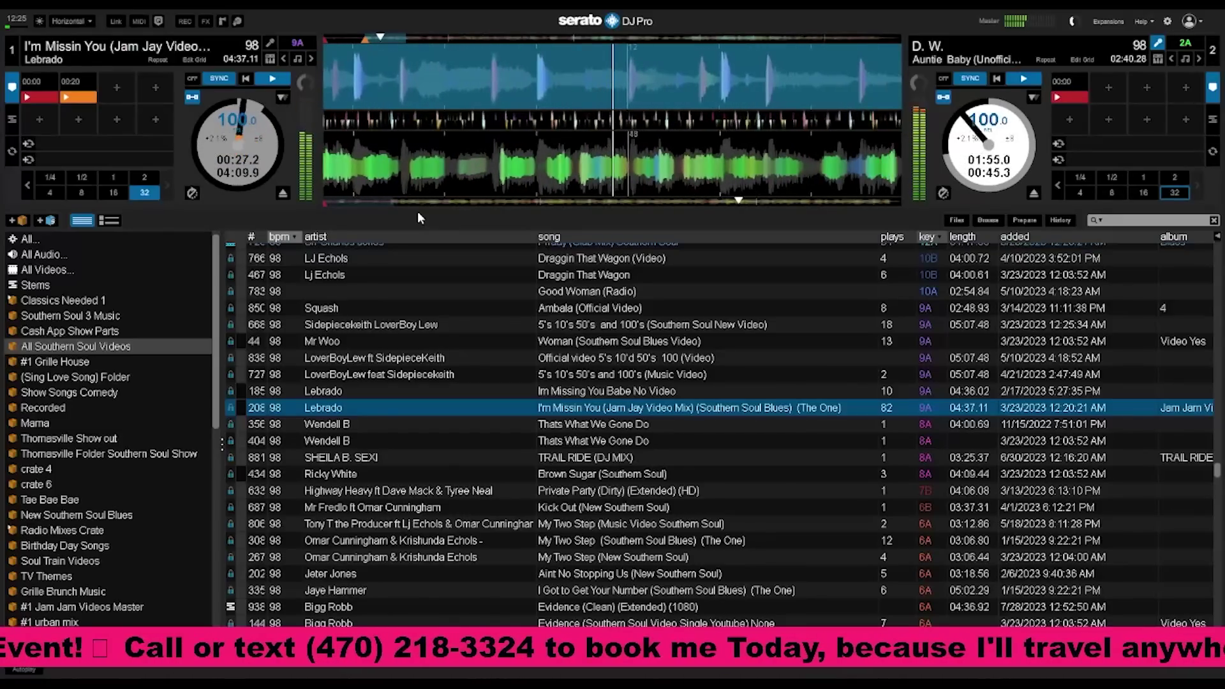
pyautogui.hotkey('ctrl', '5')
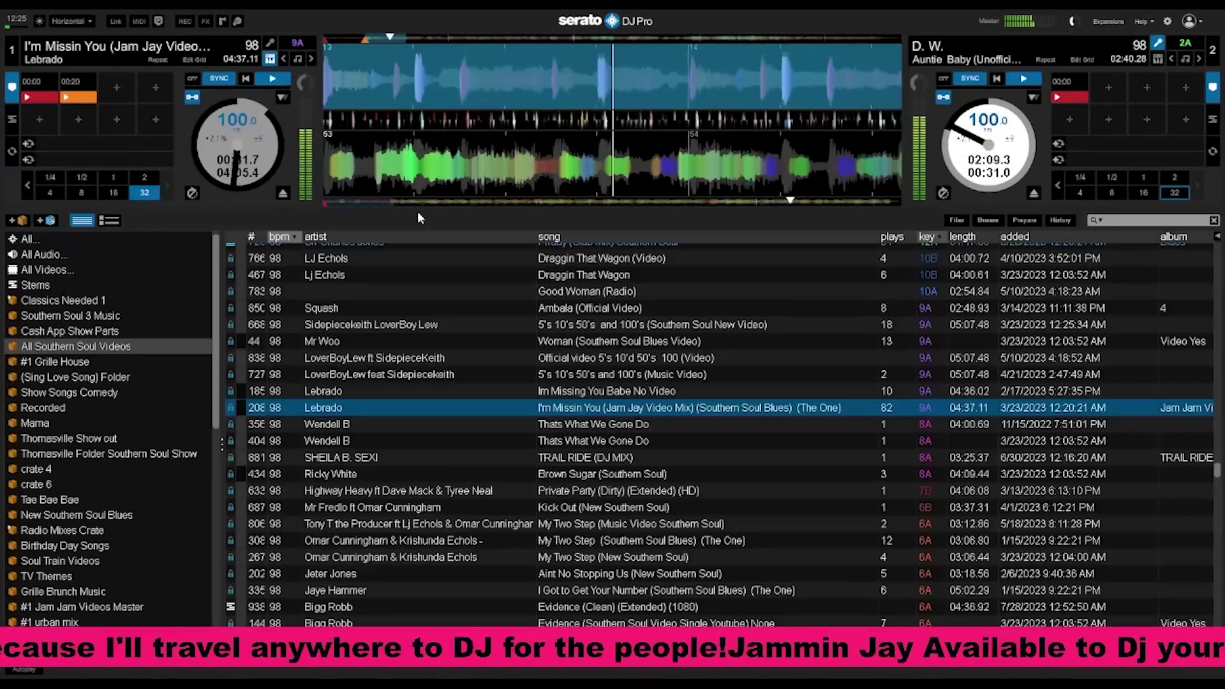
# Browse up through the 98 BPM songs in All Southern Soul Videos to the 99 BPM songs.
pyautogui.scroll(5, 739, 398)
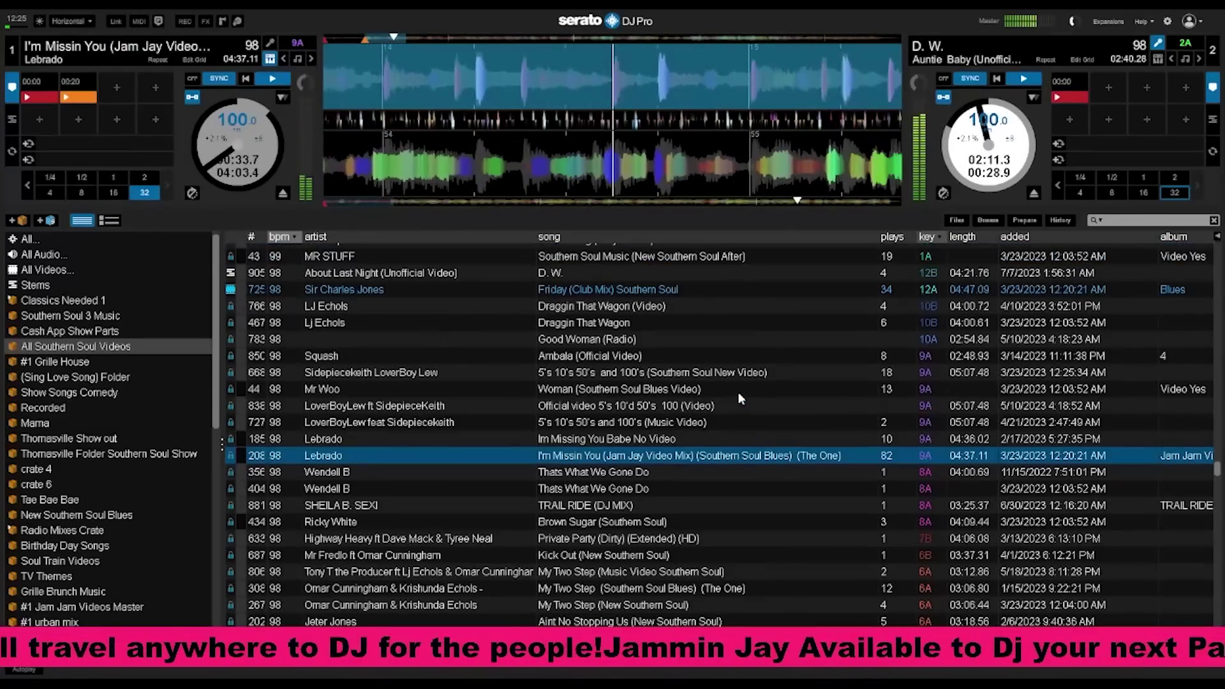
pyautogui.scroll(1, 739, 398)
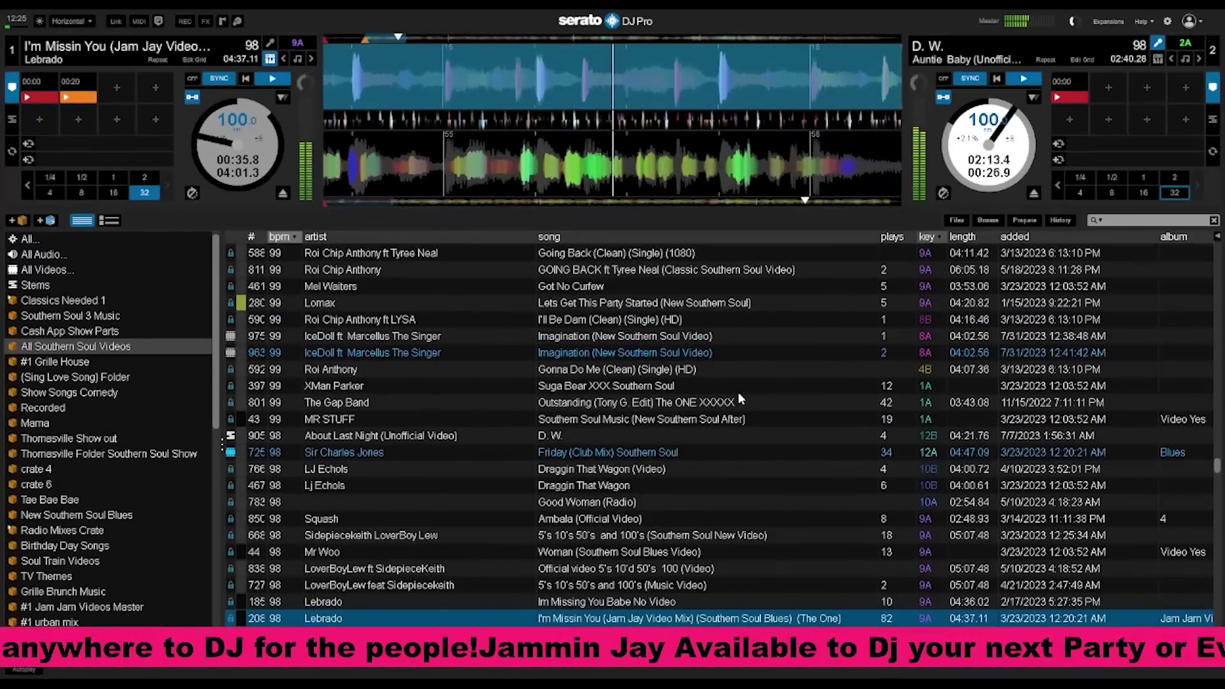